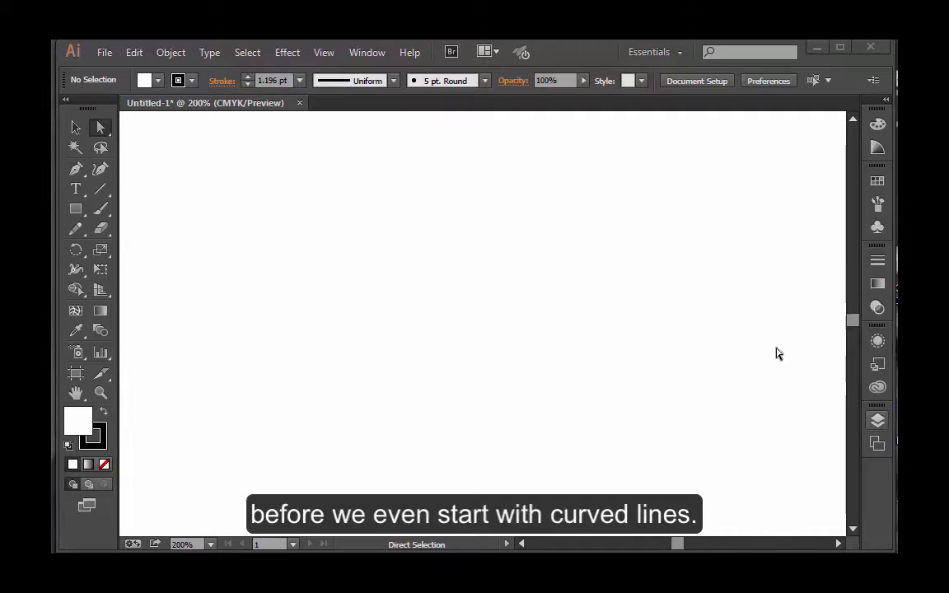
Draw an open wavy path with the Pen tool using five smooth anchor points, pulling handles alternately up and down
click(76, 171)
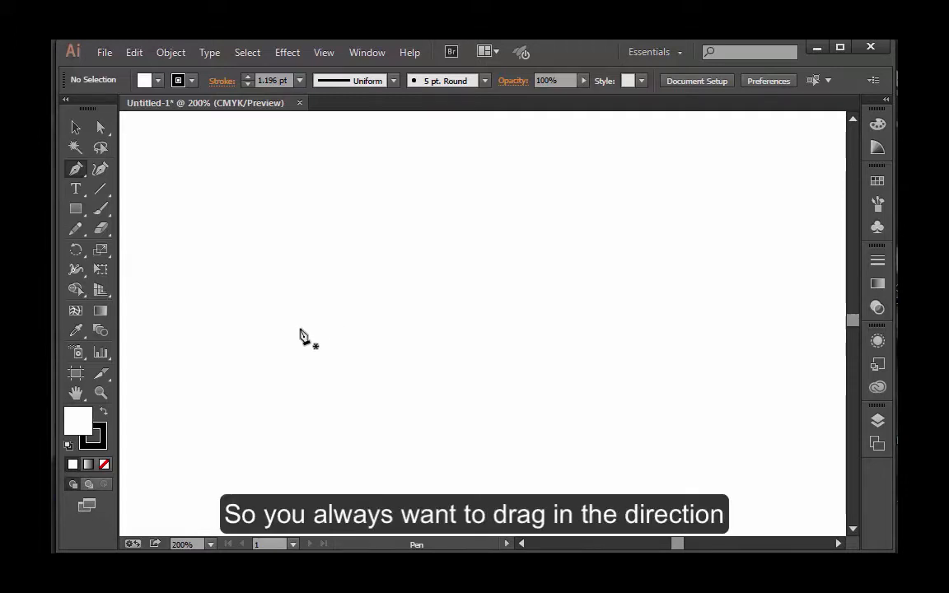
drag(301, 330, 308, 260)
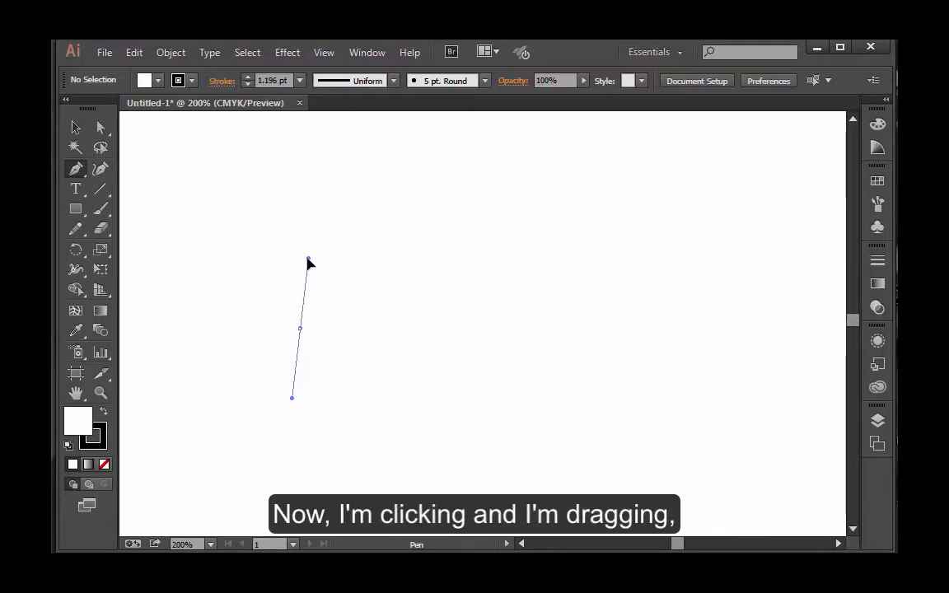
drag(309, 262, 303, 317)
mouse_move(303, 272)
mouse_down()
mouse_move(303, 316)
mouse_move(309, 270)
mouse_up()
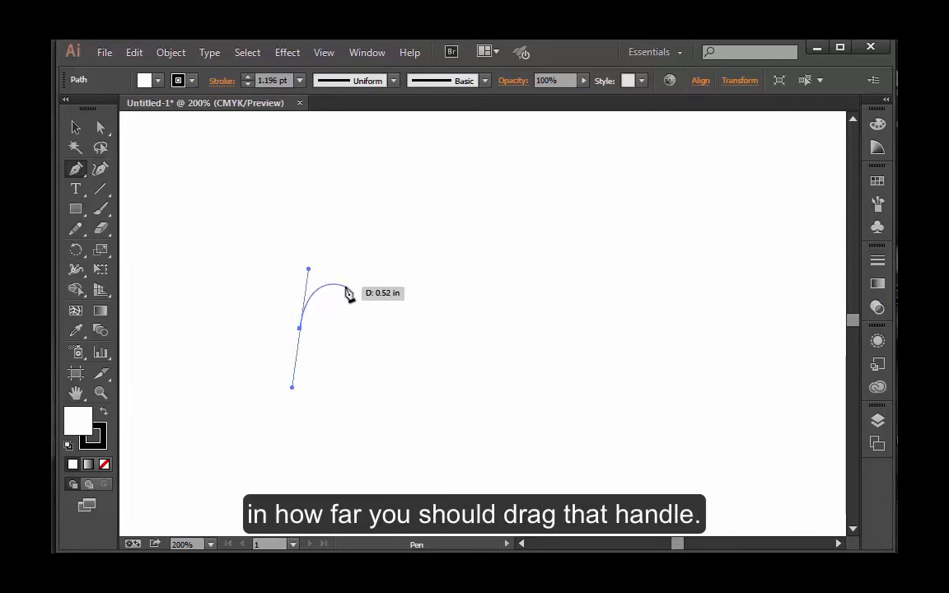
drag(397, 328, 398, 400)
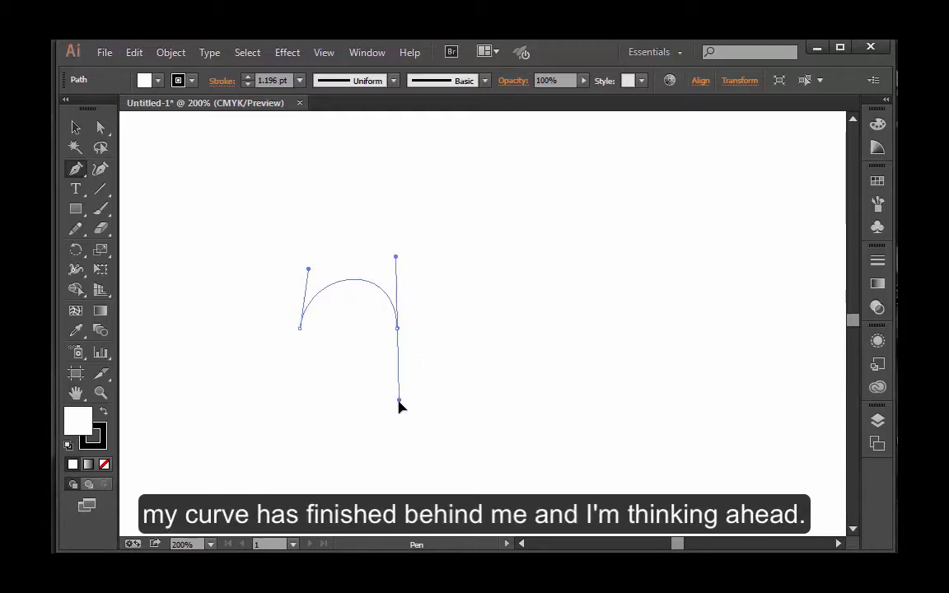
mouse_move(399, 402)
mouse_down()
mouse_move(397, 329)
mouse_move(400, 398)
mouse_up()
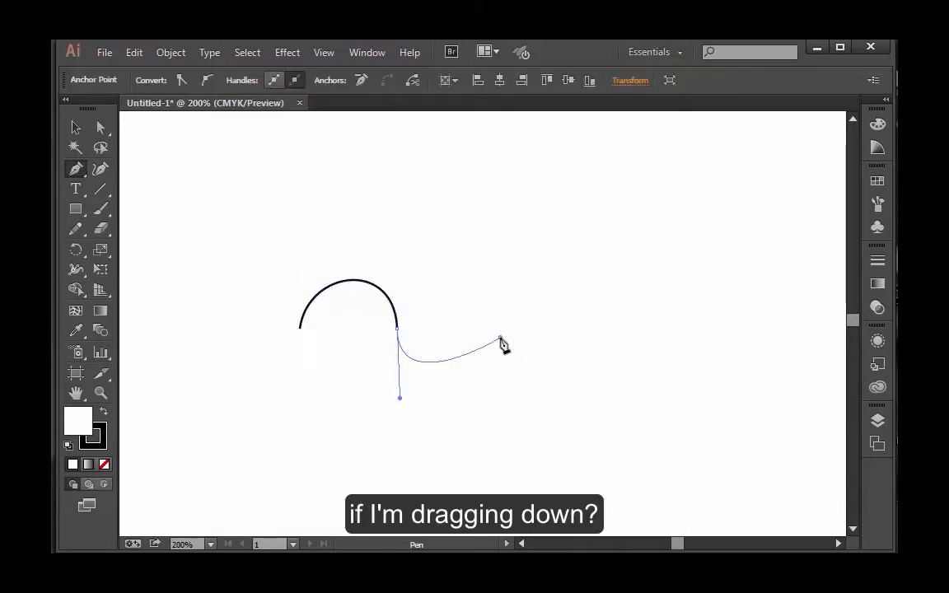
mouse_move(500, 338)
mouse_down()
mouse_move(502, 159)
mouse_move(493, 189)
mouse_move(501, 321)
mouse_up()
mouse_move(585, 333)
mouse_down()
mouse_move(590, 378)
mouse_move(587, 350)
mouse_up()
drag(694, 342, 690, 164)
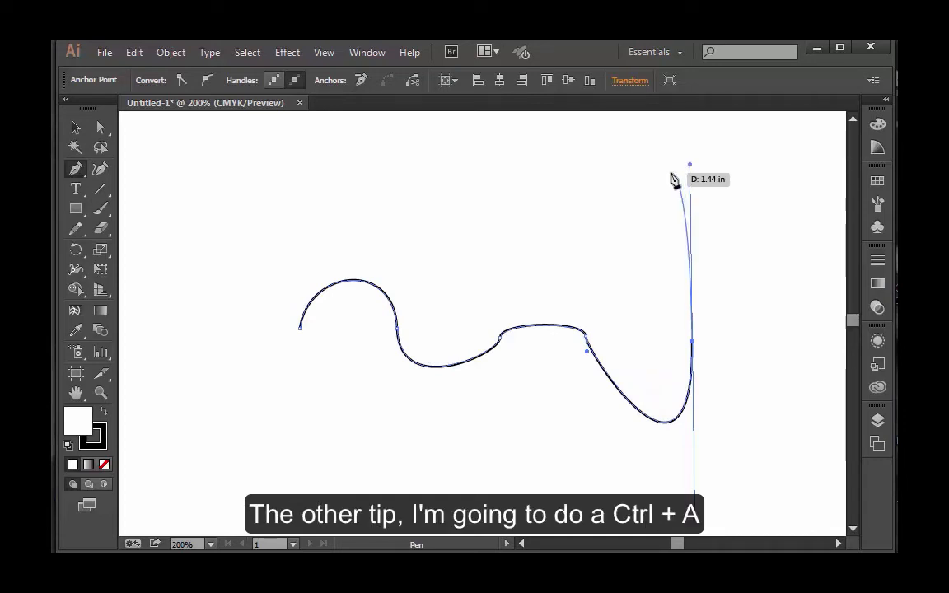
Select all artwork and delete the wavy path
key(ctrl+a)
key(Delete)
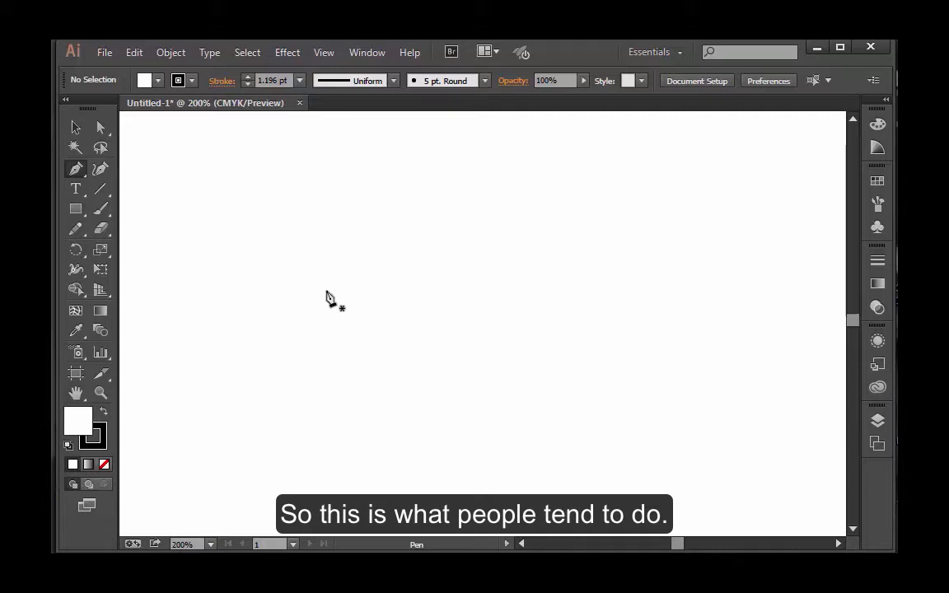
Draw a closed, roughly circular shape with the Pen tool using four smooth anchor points, and deselect it
drag(327, 290, 325, 221)
drag(386, 234, 464, 354)
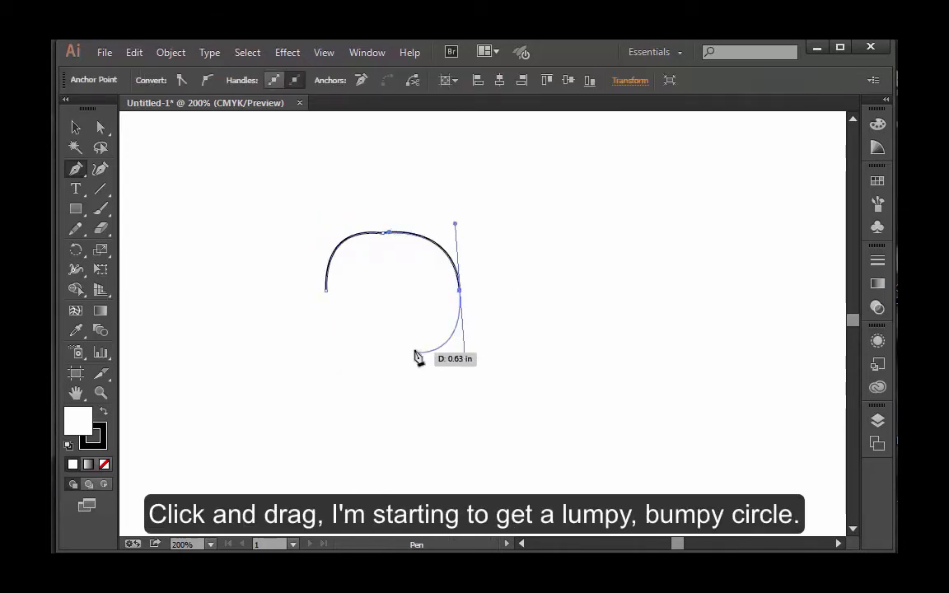
drag(404, 348, 395, 353)
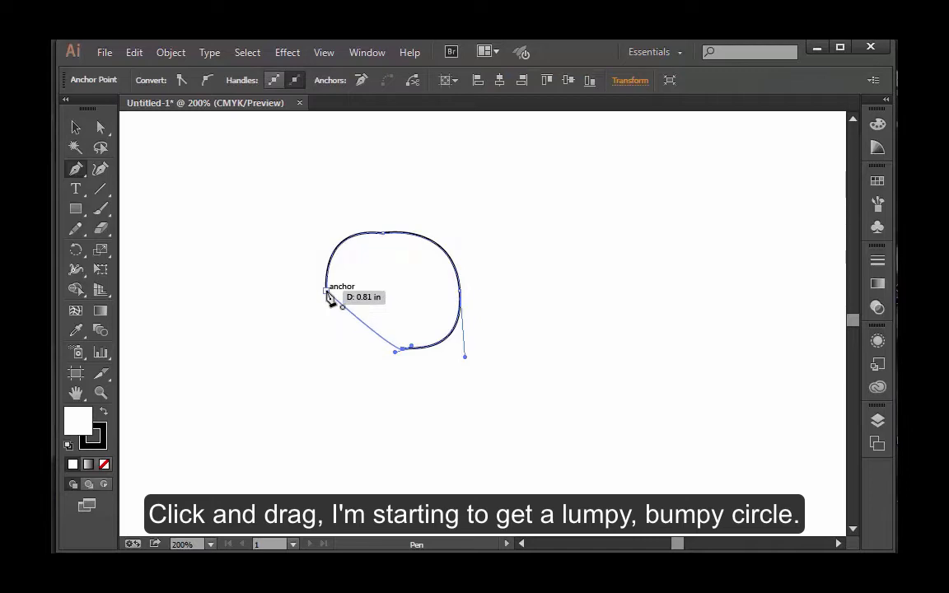
drag(328, 292, 327, 225)
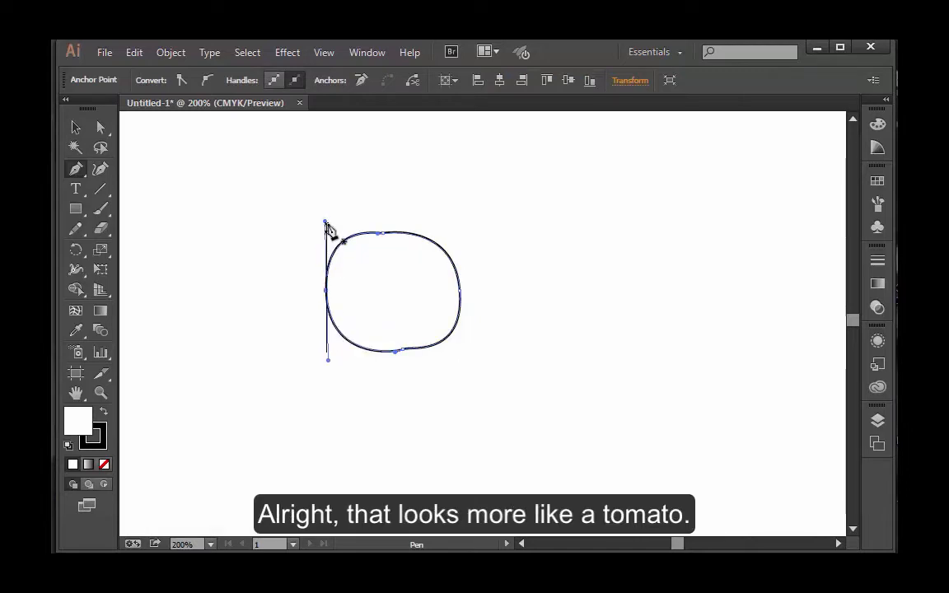
ctrl+click(534, 273)
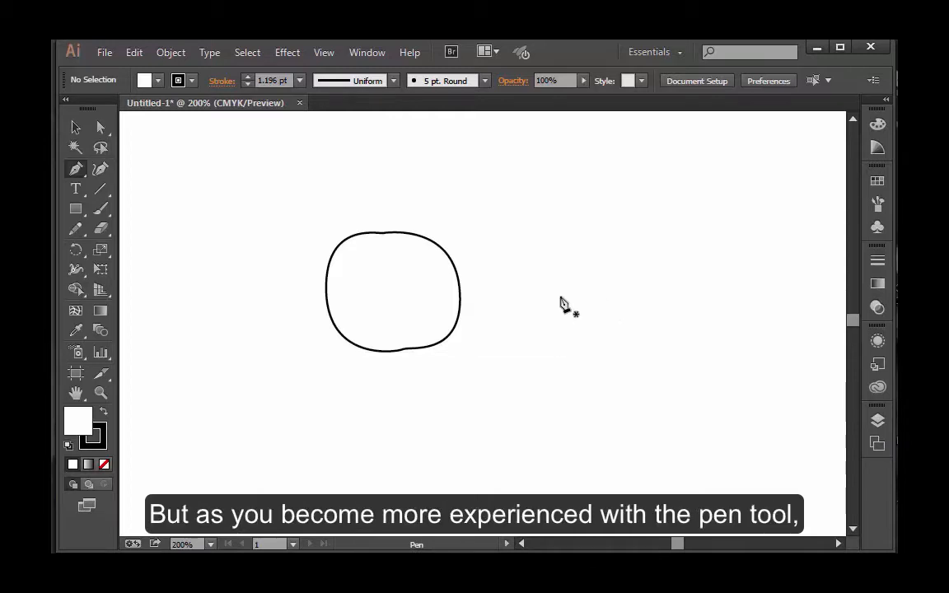
Draw a second circle beside the first with only two smooth anchor points and vertically constrained handles, and deselect it
drag(561, 295, 561, 235)
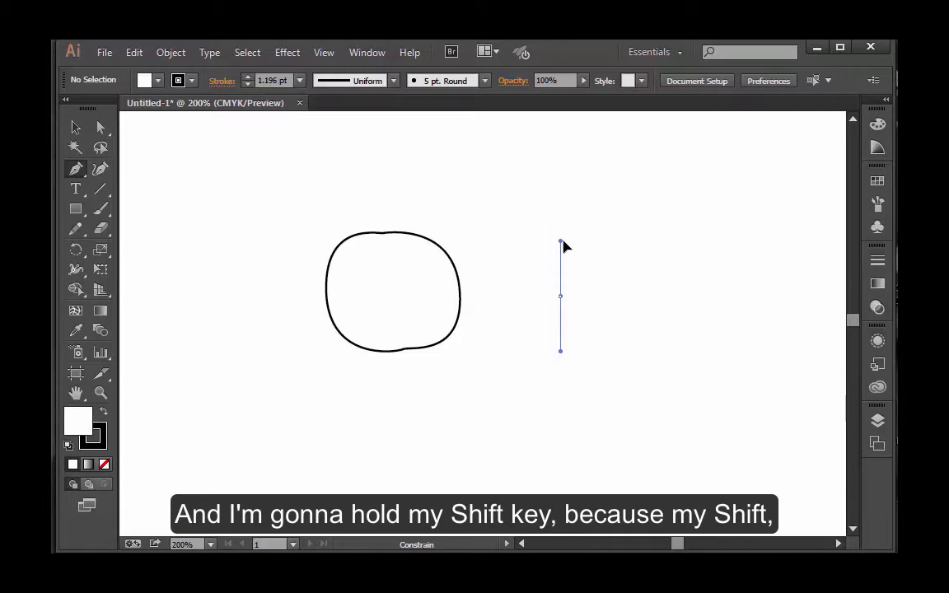
mouse_move(562, 241)
mouse_down()
mouse_move(595, 262)
mouse_move(530, 258)
mouse_move(548, 267)
mouse_move(560, 219)
mouse_move(561, 241)
mouse_move(561, 230)
mouse_up()
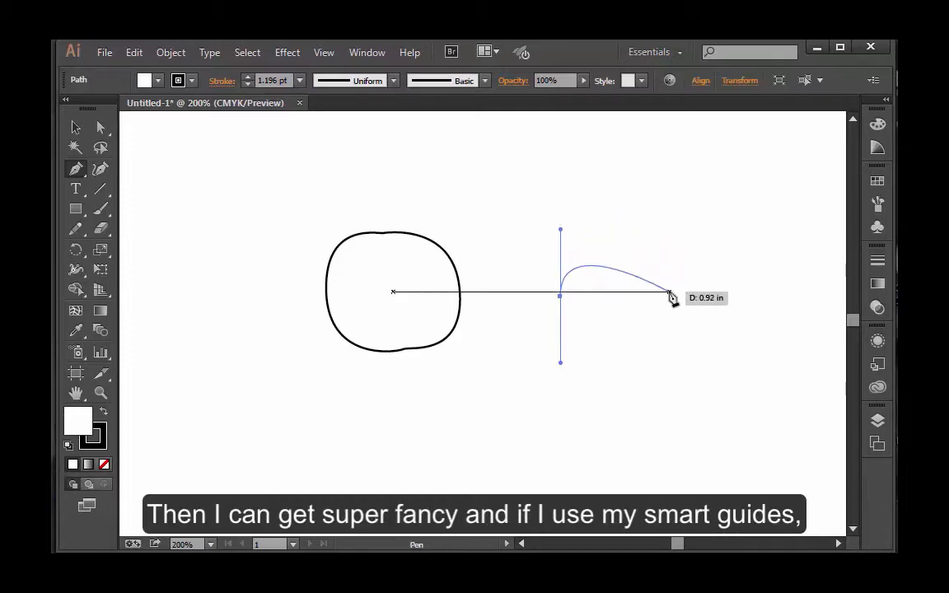
drag(669, 293, 683, 358)
drag(561, 296, 563, 231)
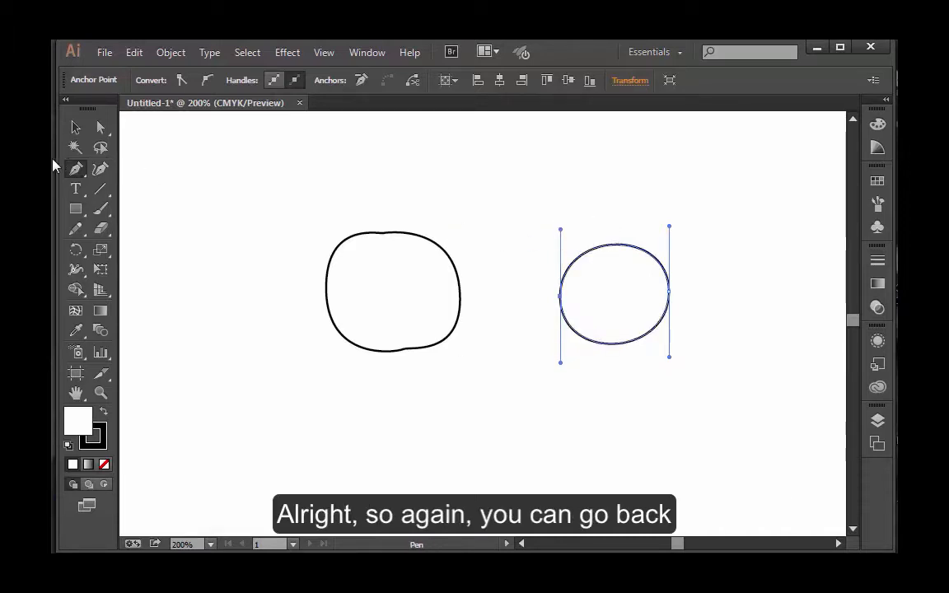
click(100, 128)
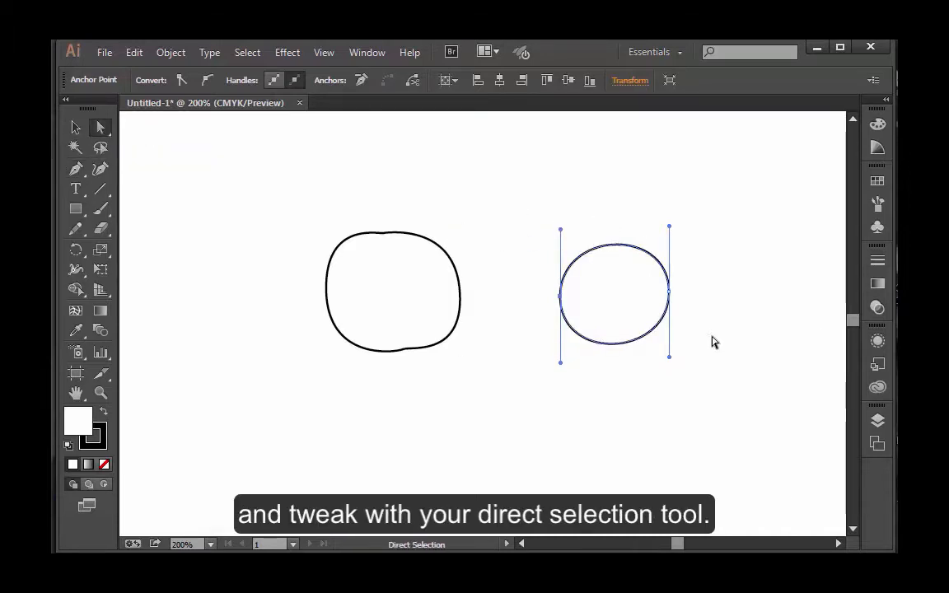
click(664, 362)
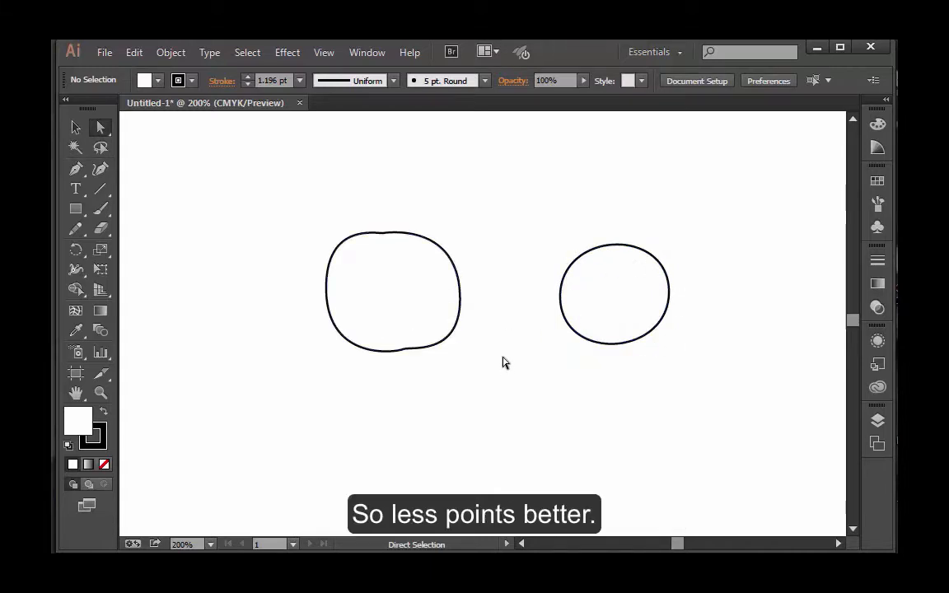
Select both circular shapes and delete them
drag(312, 203, 700, 417)
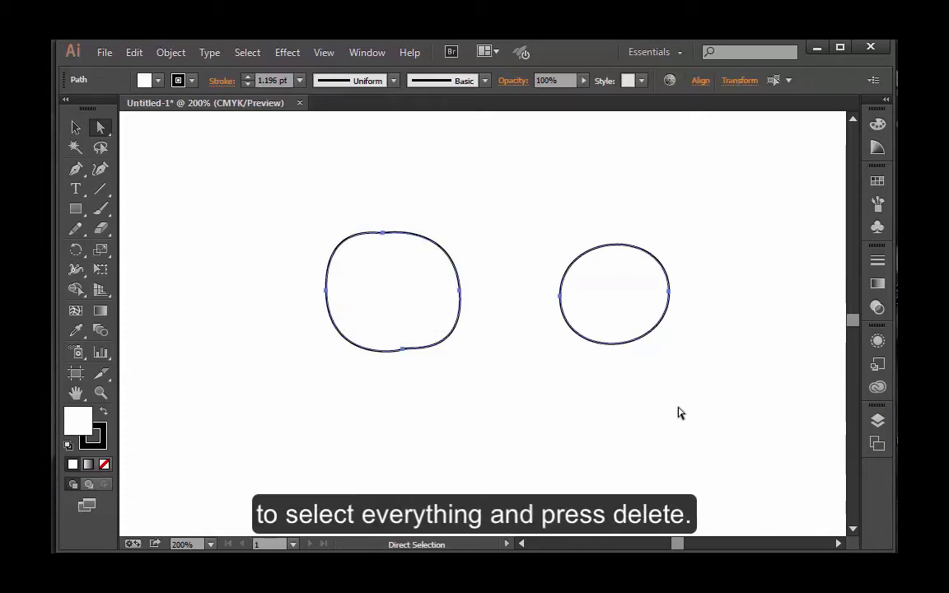
key(Delete)
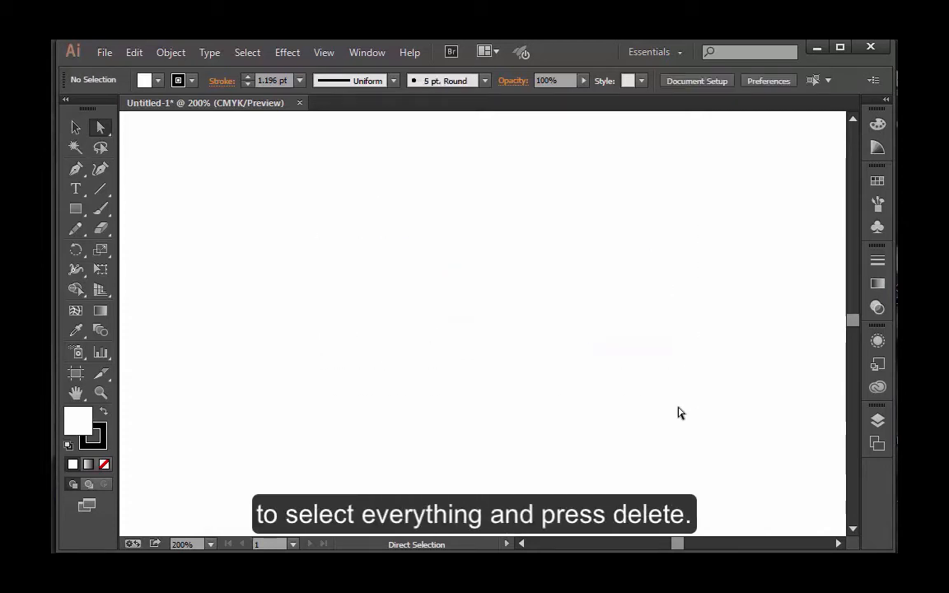
Draw an S-shaped curve with the Pen tool from three smooth anchor points, with handles pulled up, down and up
click(76, 169)
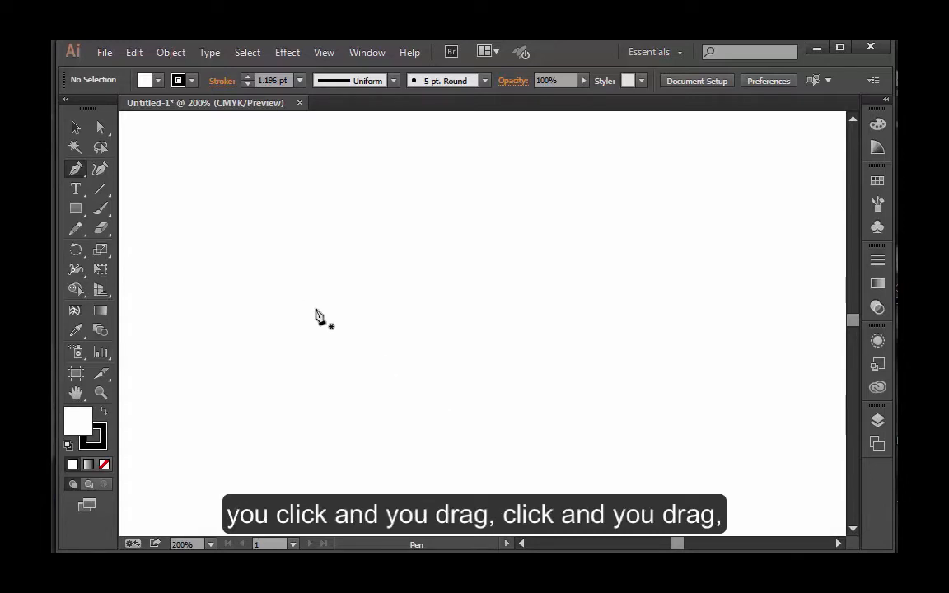
drag(321, 311, 324, 225)
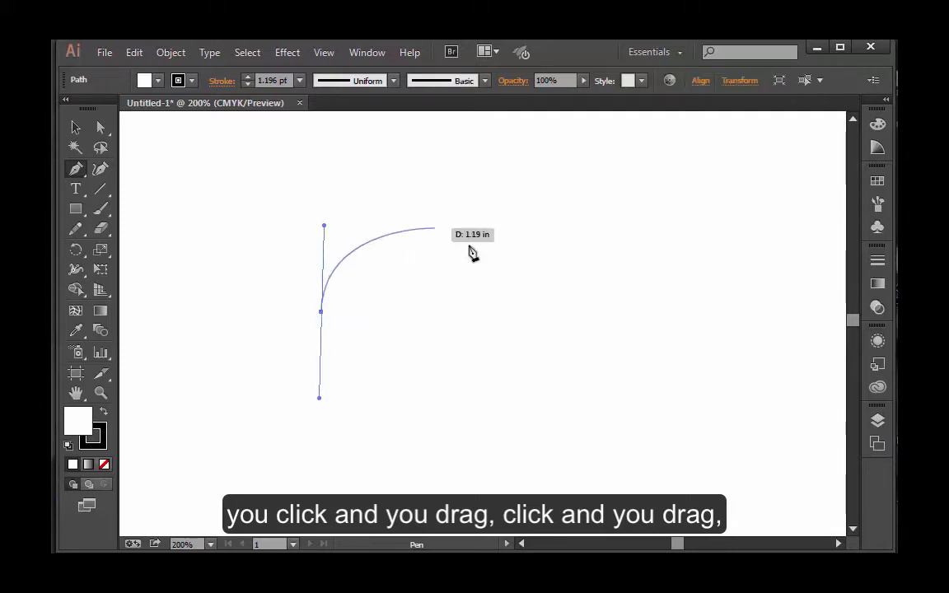
drag(471, 311, 478, 412)
drag(645, 329, 645, 240)
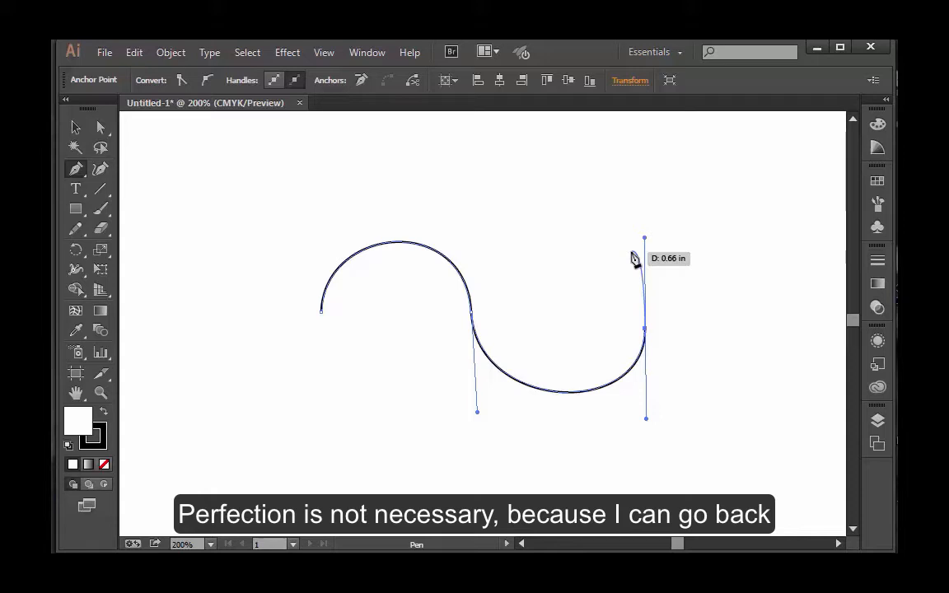
Reposition the S-curve's two end anchors and its middle anchor with the Direct Selection tool
click(99, 126)
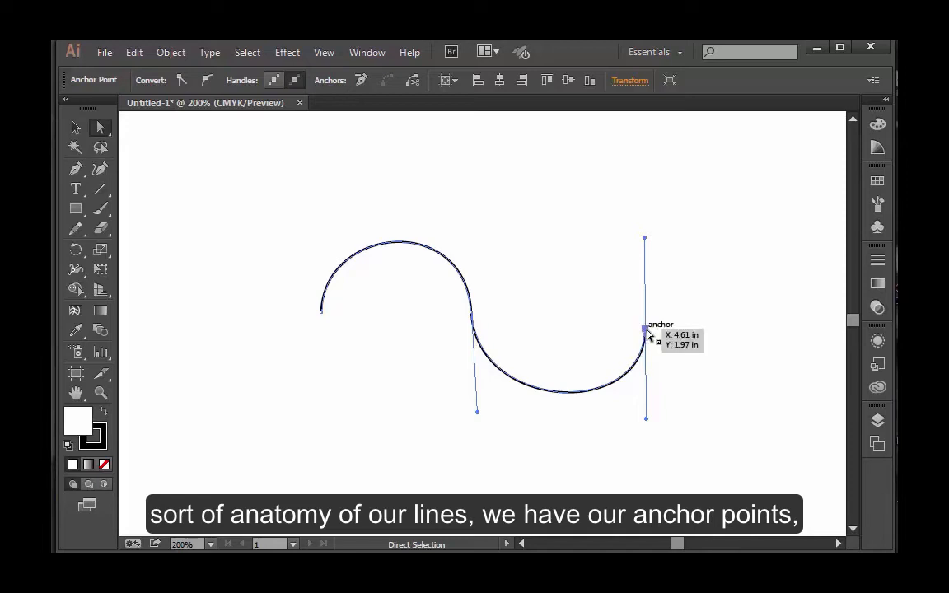
drag(648, 330, 653, 314)
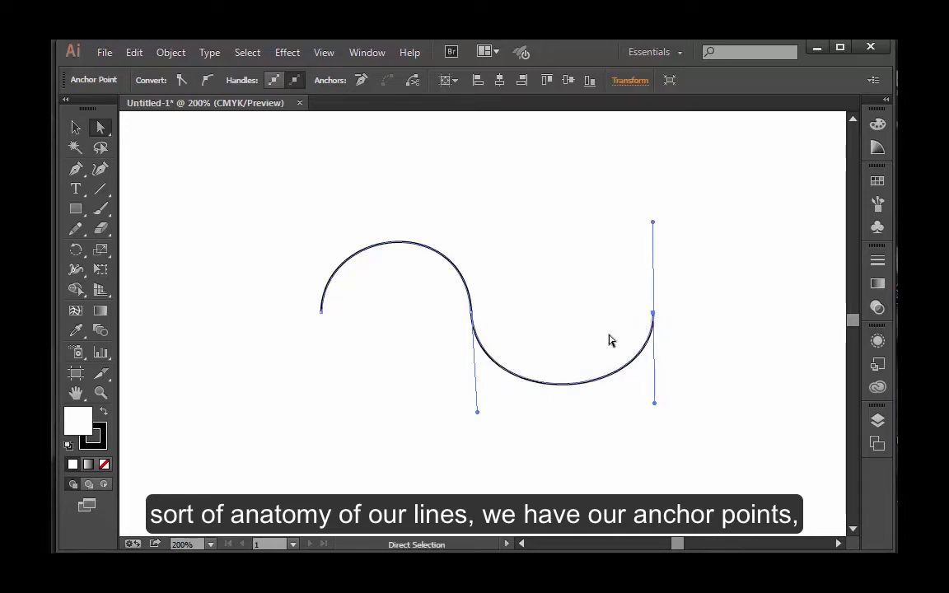
drag(475, 313, 487, 314)
drag(323, 313, 379, 310)
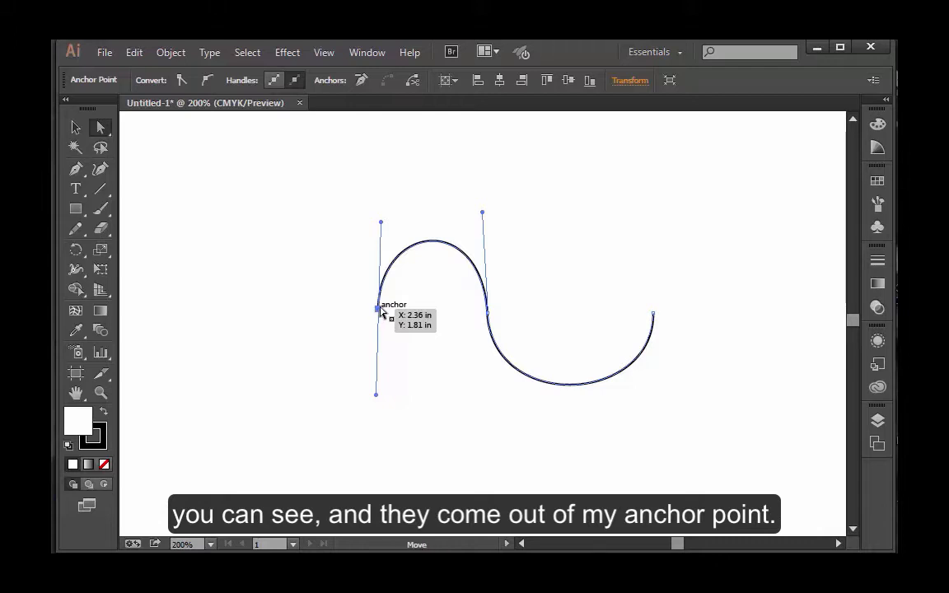
drag(378, 309, 346, 304)
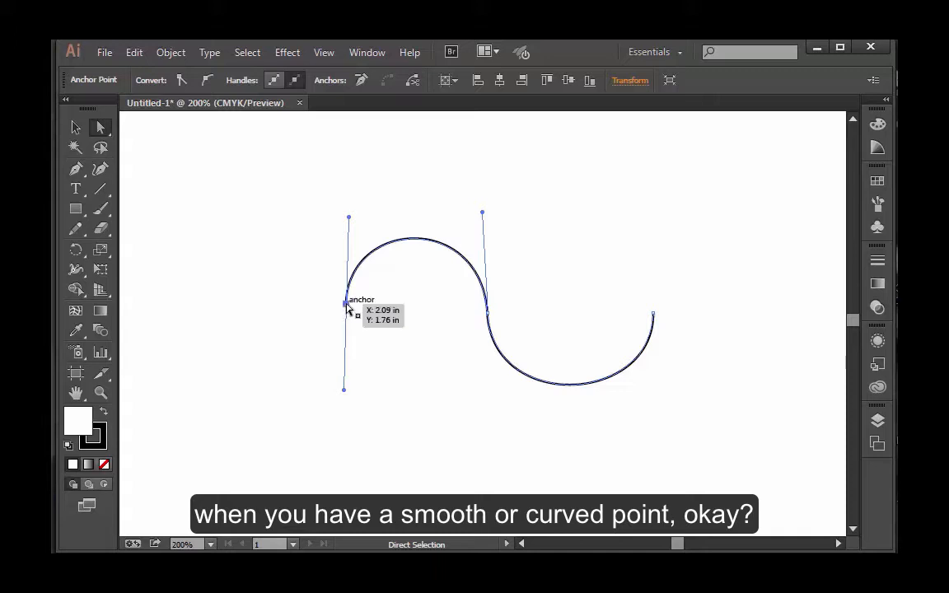
drag(346, 305, 331, 304)
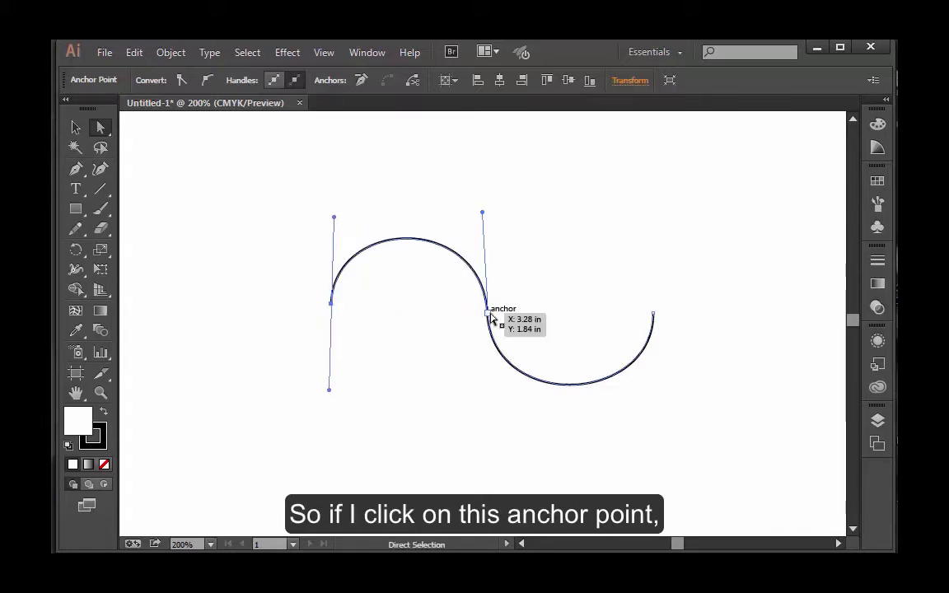
Raise the S-curve's middle anchor slightly and swing its upper handle to the right, and deselect the path
click(490, 313)
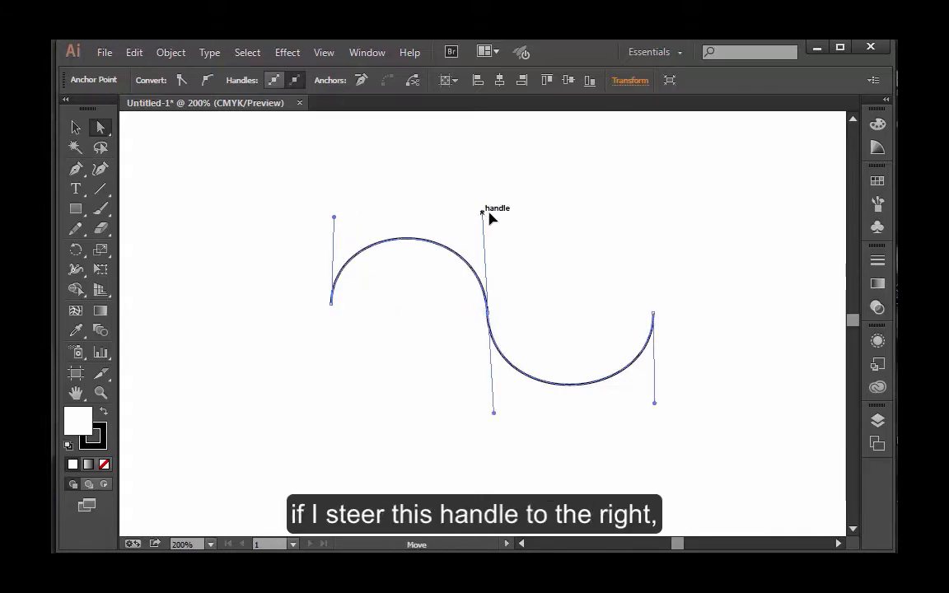
mouse_move(486, 213)
mouse_down()
mouse_move(543, 240)
mouse_move(514, 221)
mouse_move(458, 219)
mouse_move(494, 221)
mouse_up()
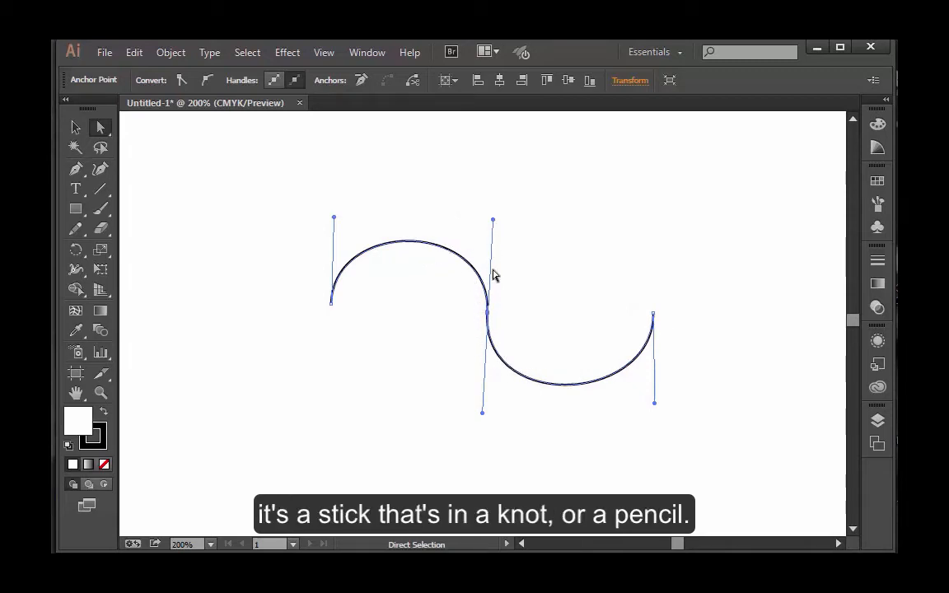
drag(488, 306, 486, 278)
drag(494, 203, 529, 234)
click(475, 333)
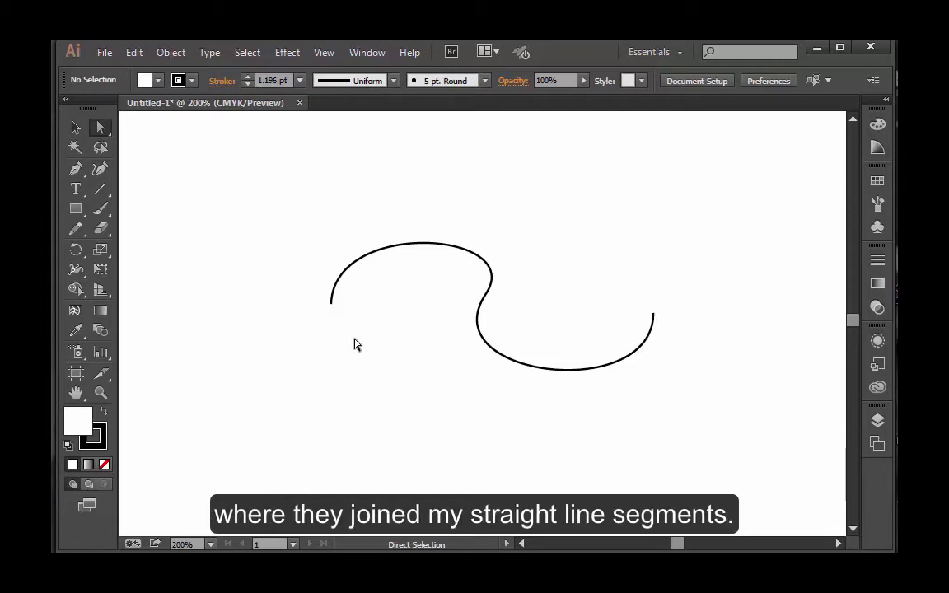
Draw an open straight-sided zigzag below the curve with the Pen tool using four corner points, and deselect it
click(76, 171)
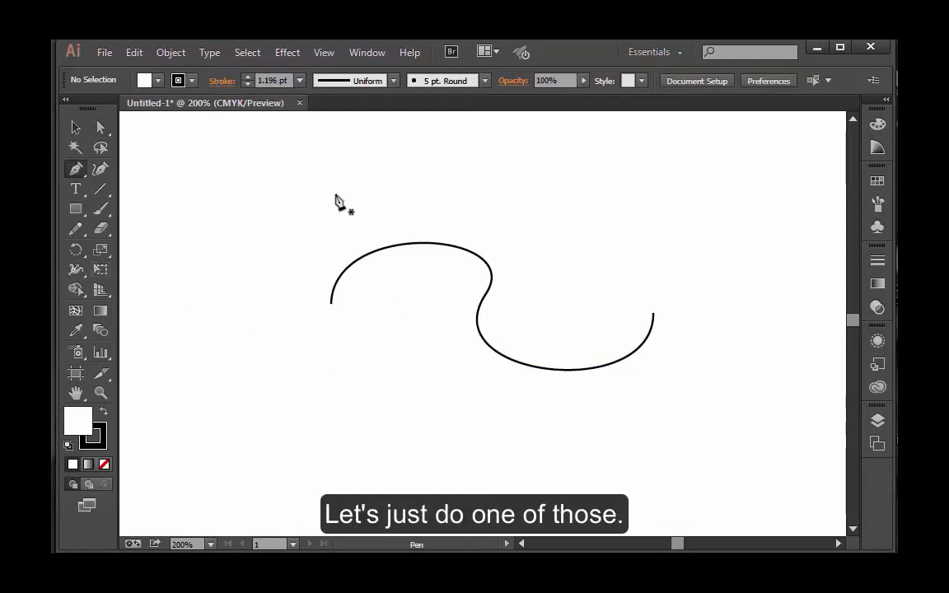
click(204, 381)
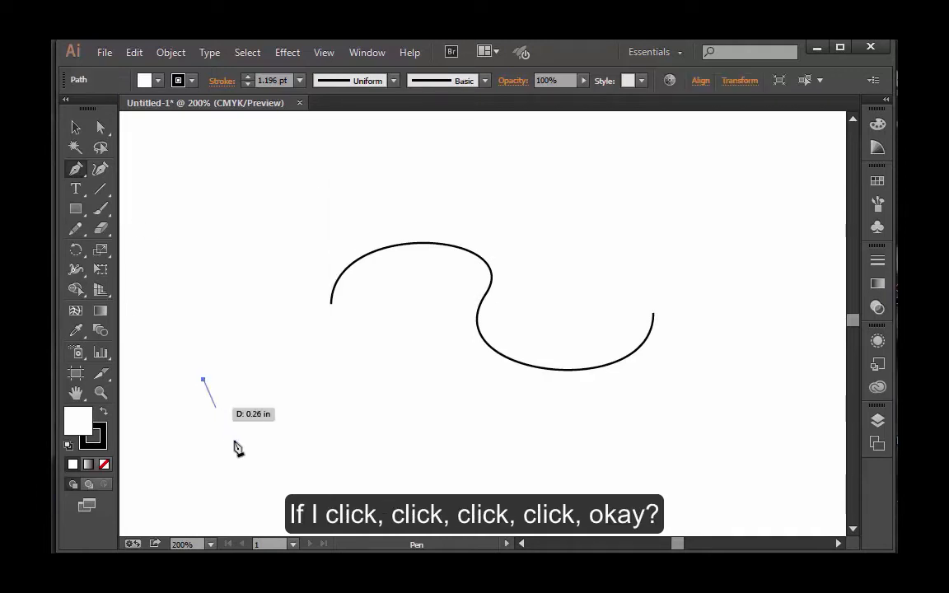
click(262, 482)
click(295, 375)
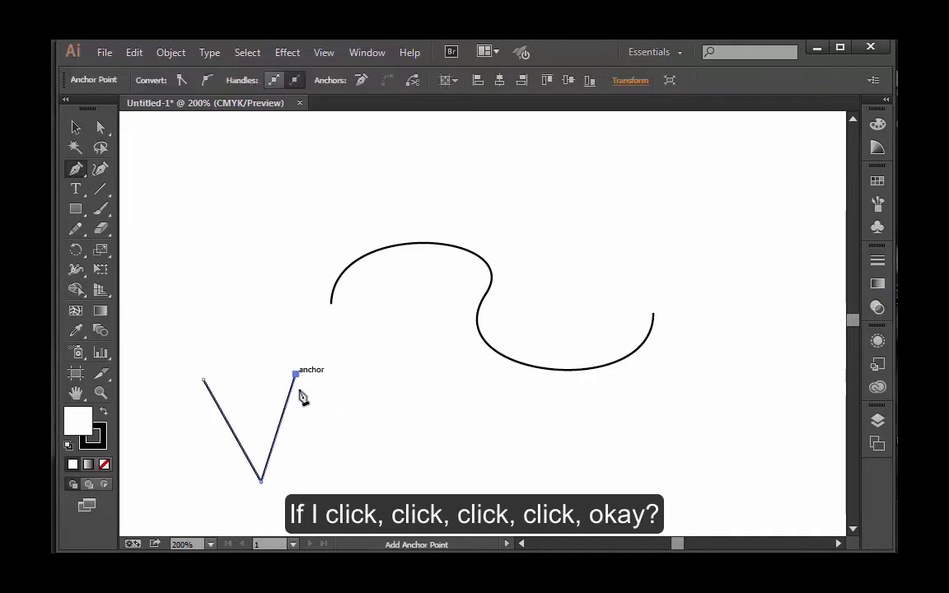
click(359, 481)
key(ctrl)
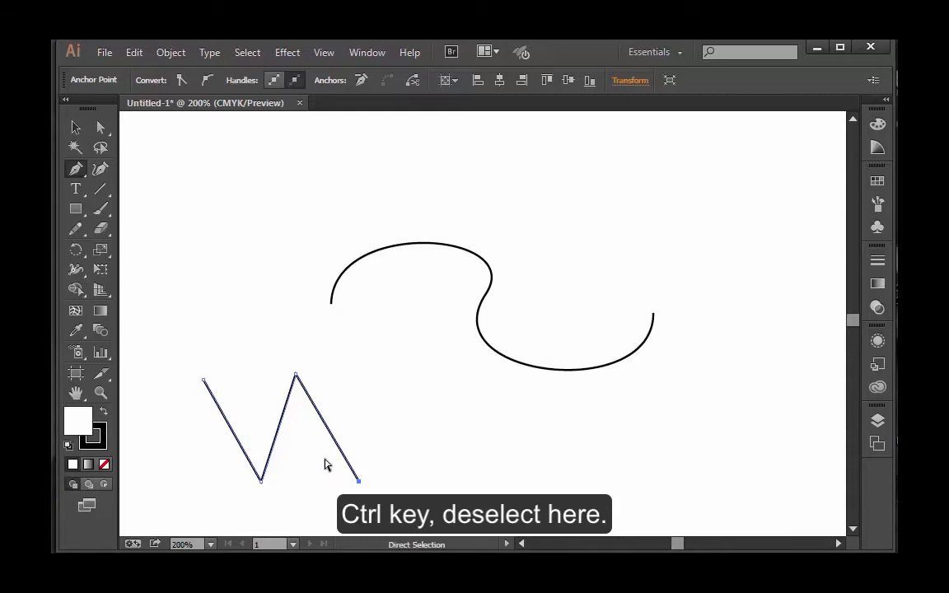
ctrl+click(363, 447)
Move the zigzag's lower middle corner point slightly upward with the Direct Selection tool
click(101, 127)
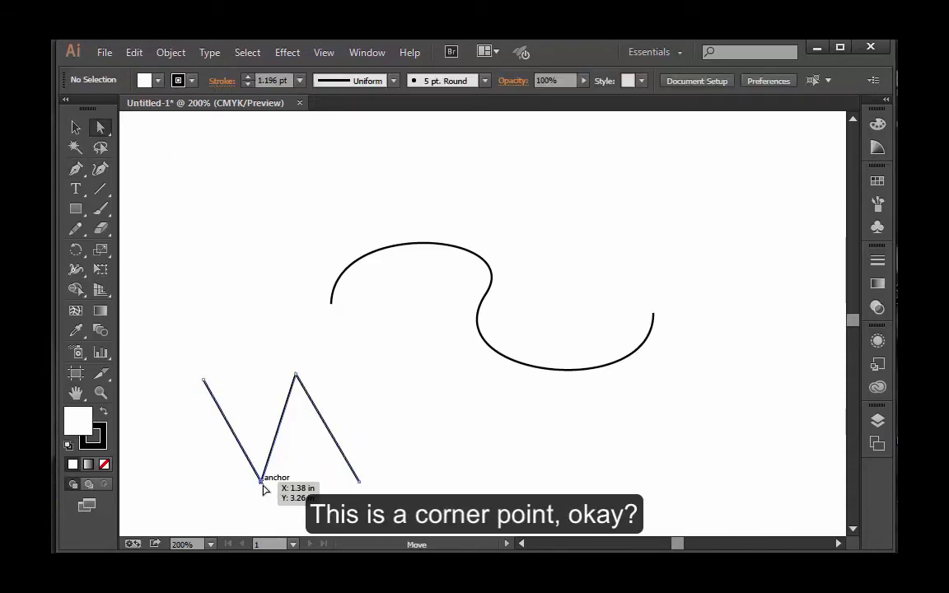
drag(262, 483, 257, 456)
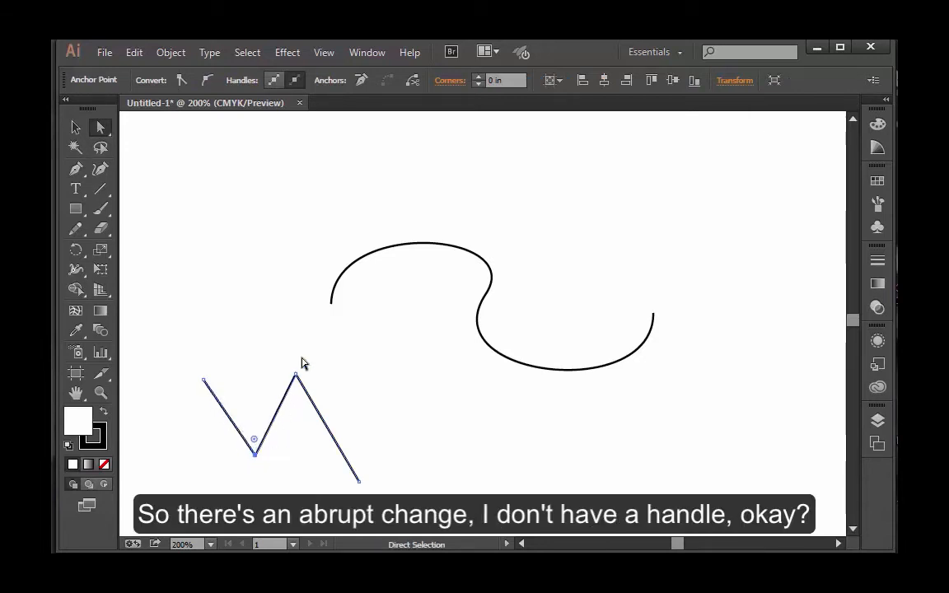
Move the zigzag's upper middle corner point to the right and slightly down with the Direct Selection tool
drag(296, 376, 330, 382)
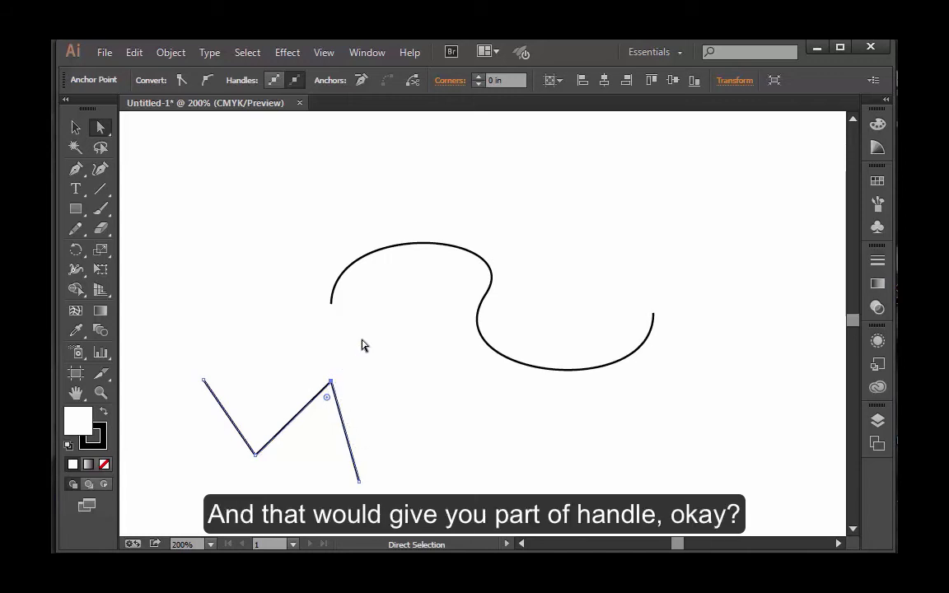
Convert the S-curve's middle anchor to a corner with the Anchor Point tool, and back to a smooth point with long vertical handles
click(493, 282)
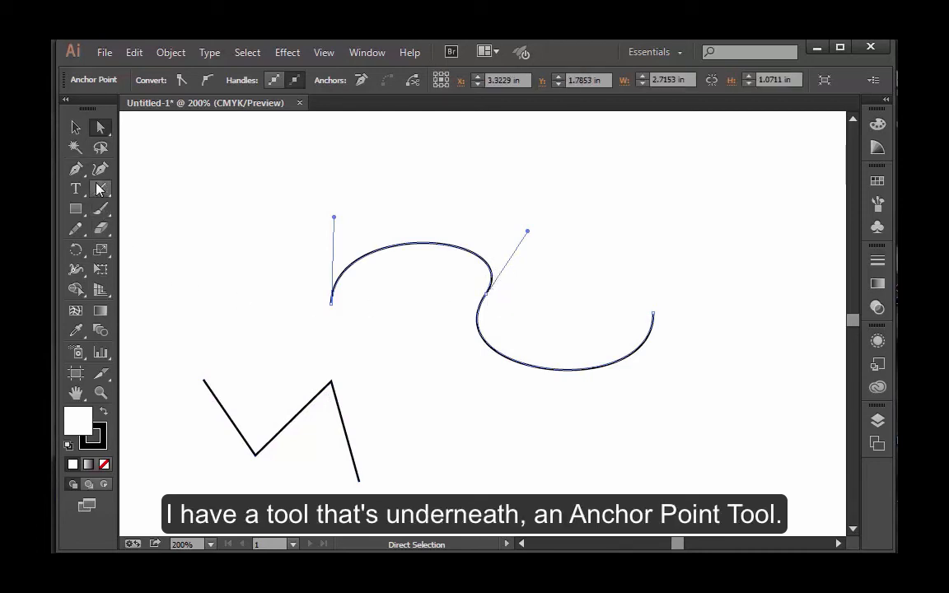
drag(76, 171, 161, 234)
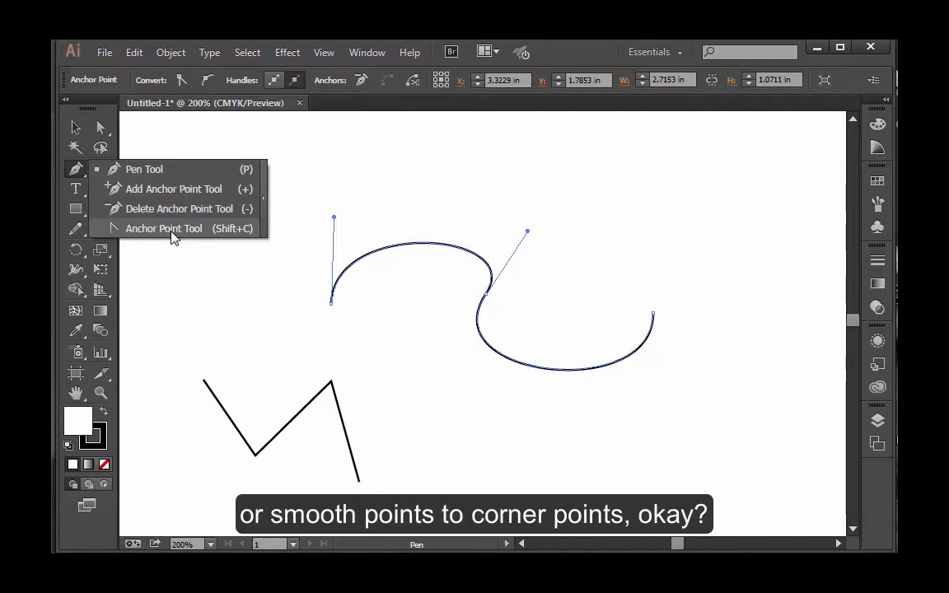
click(164, 229)
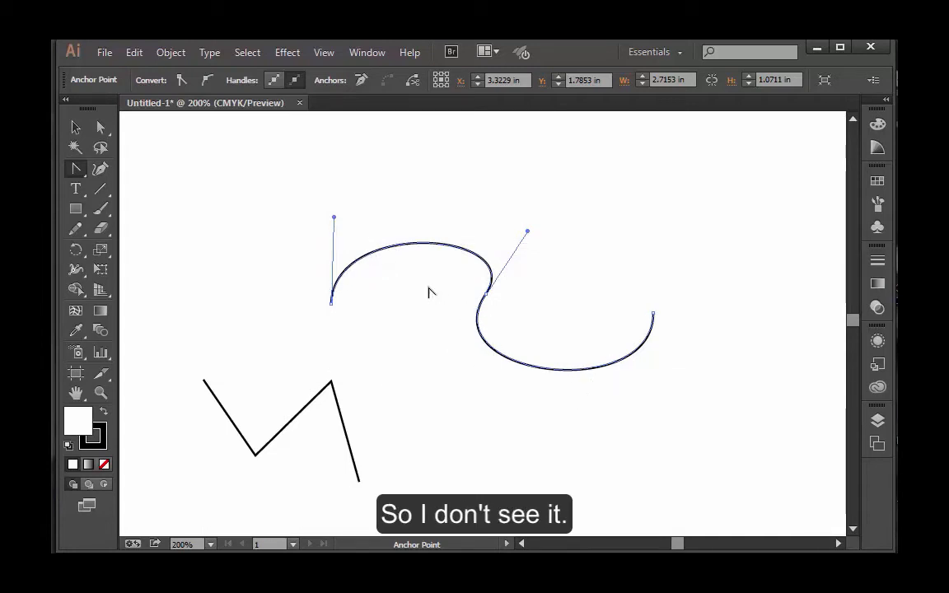
click(486, 294)
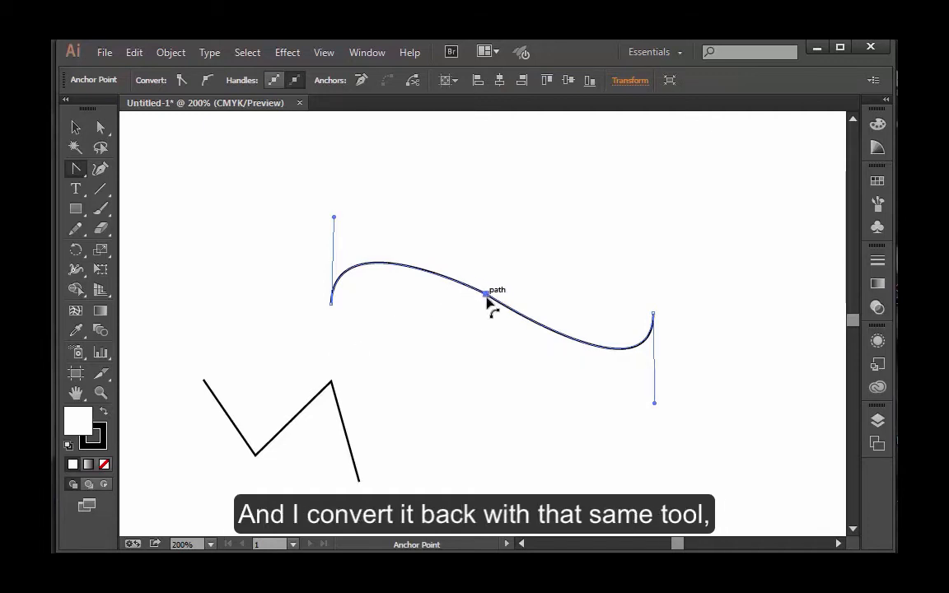
drag(486, 295, 488, 423)
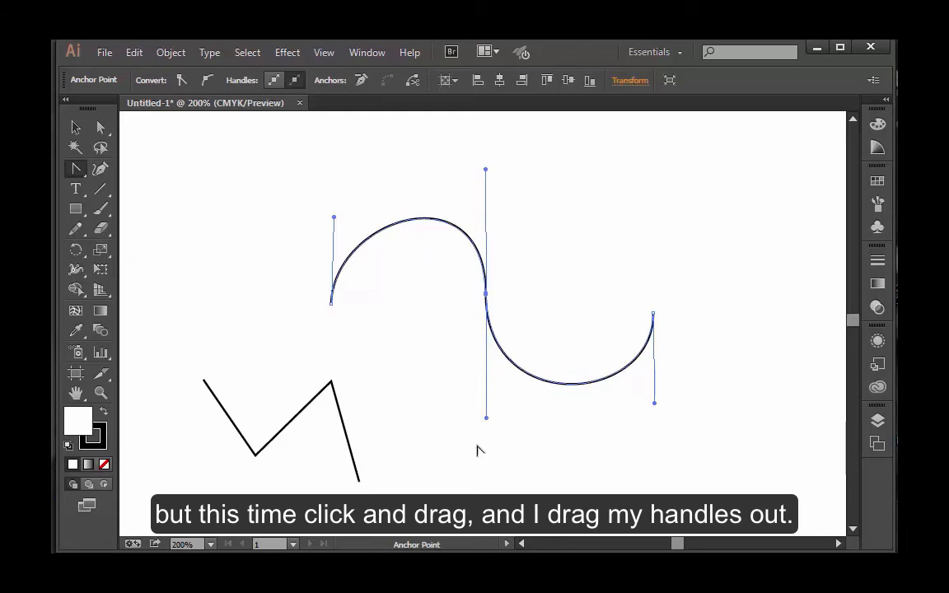
click(488, 292)
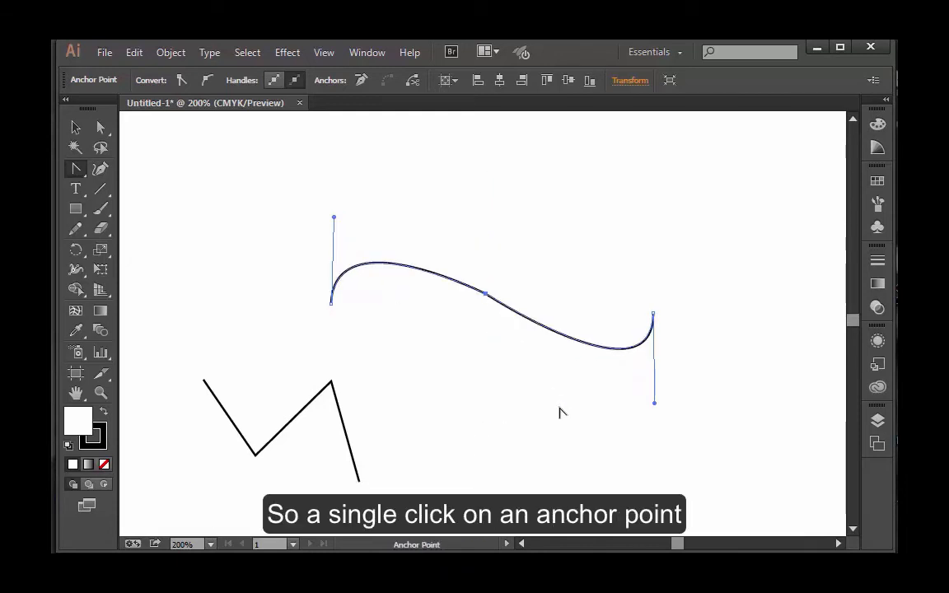
click(77, 173)
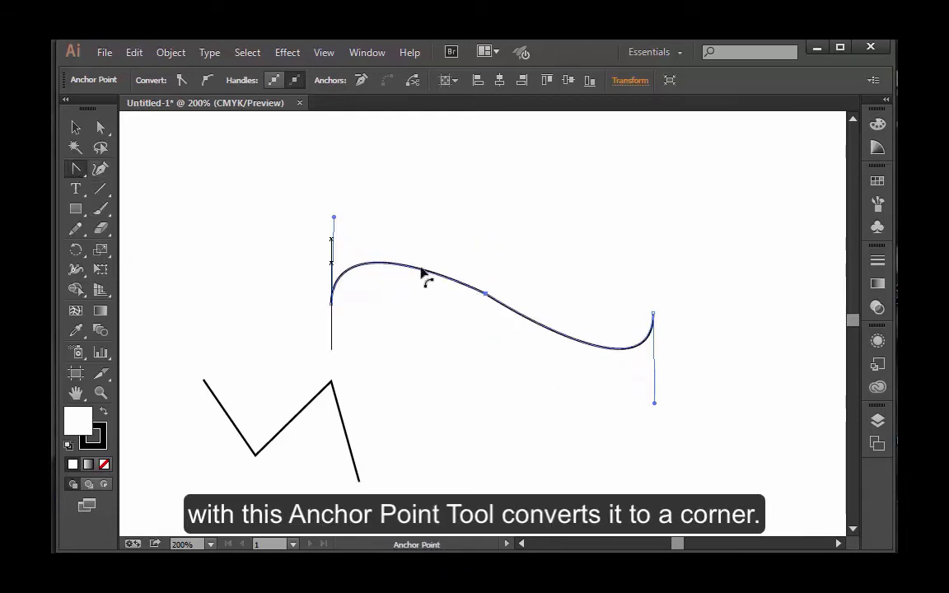
drag(487, 295, 488, 401)
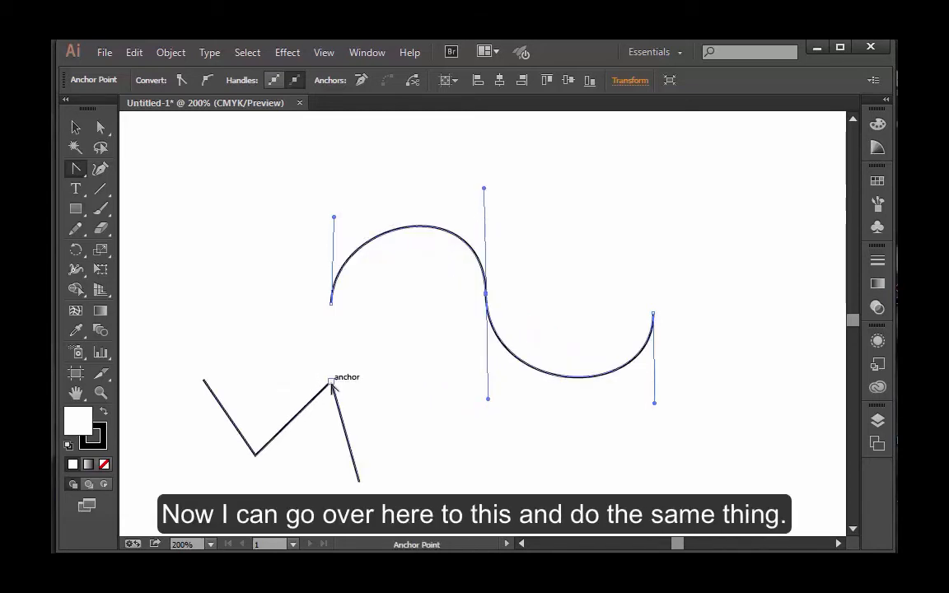
Convert the zigzag's upper middle corner to a smooth point with nearly horizontal handles, and back to a corner
drag(332, 384, 389, 393)
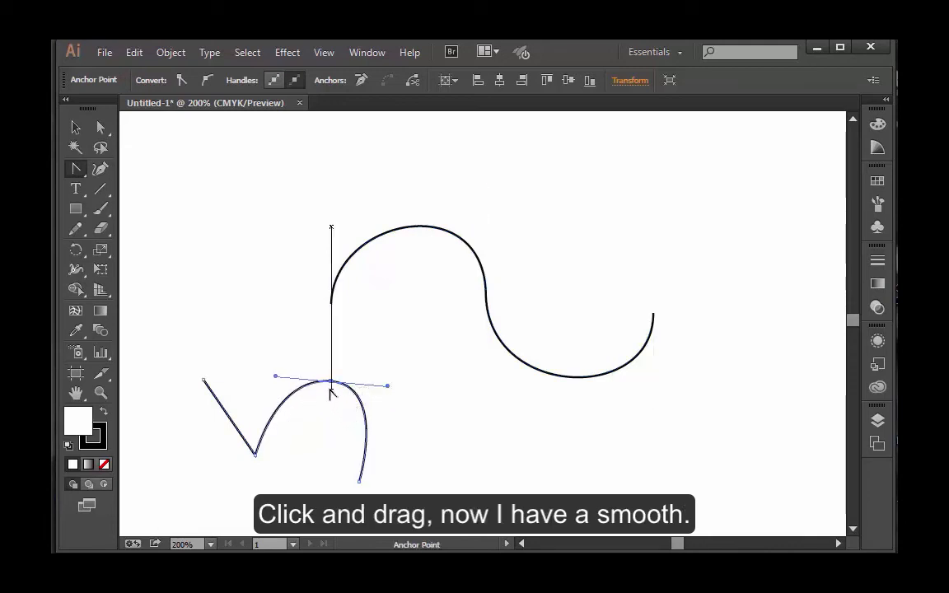
click(331, 386)
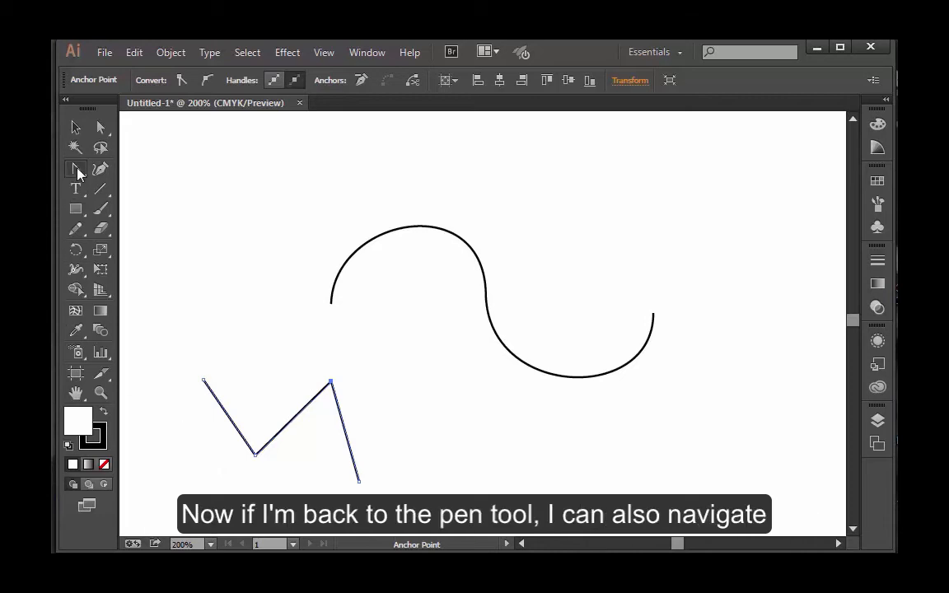
Return to the Pen tool and try its temporary switches to the Anchor Point and Direct Selection tools
drag(76, 168, 120, 170)
key(alt)
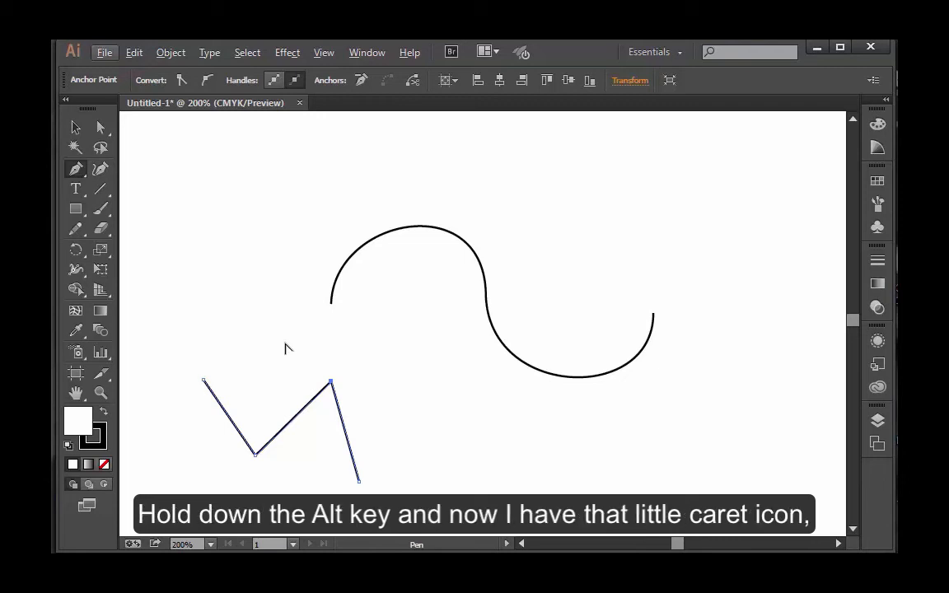
key(alt)
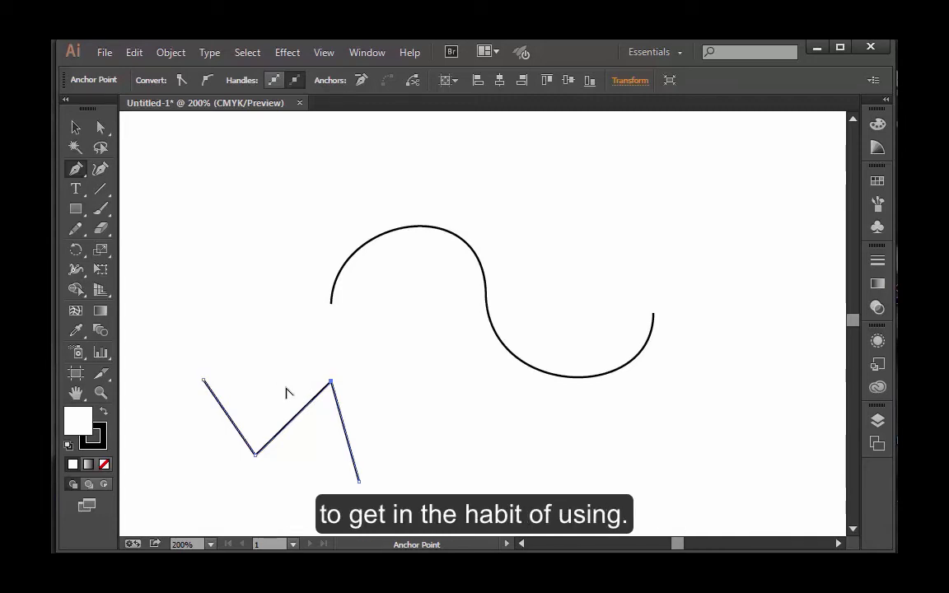
key(ctrl)
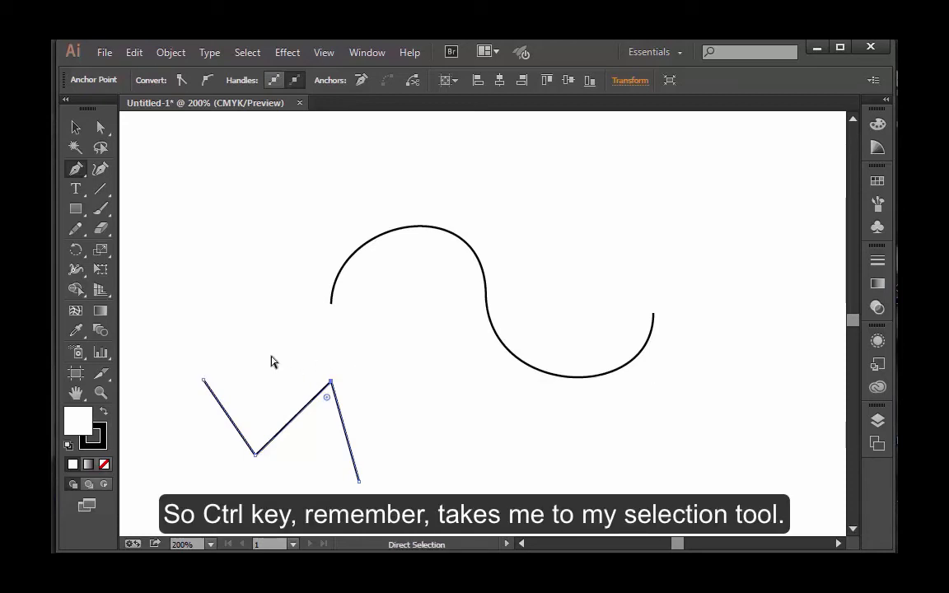
key(alt)
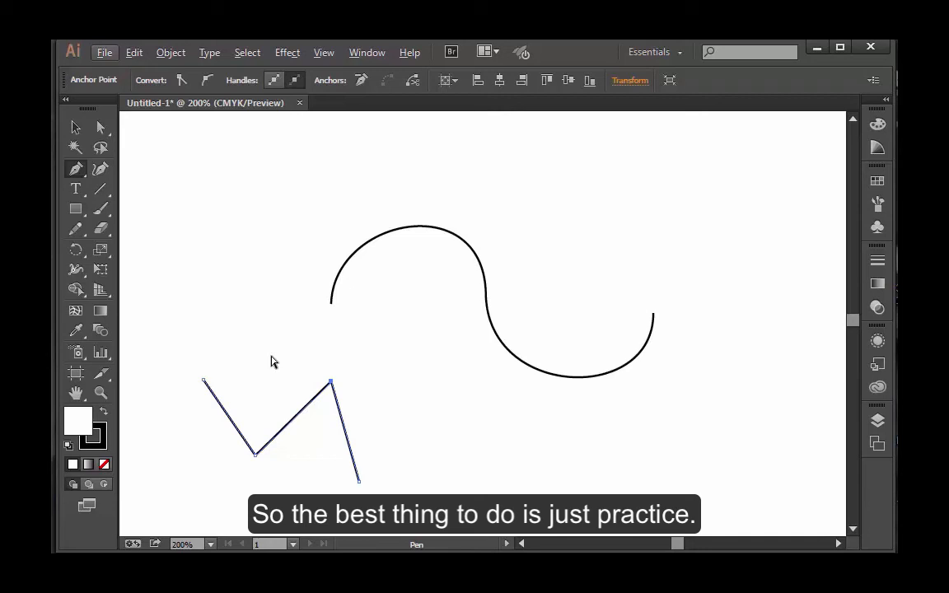
Start a number 5 outline near the S-curve's right end with the Pen tool, placing four corner points for its flag and stem
click(83, 175)
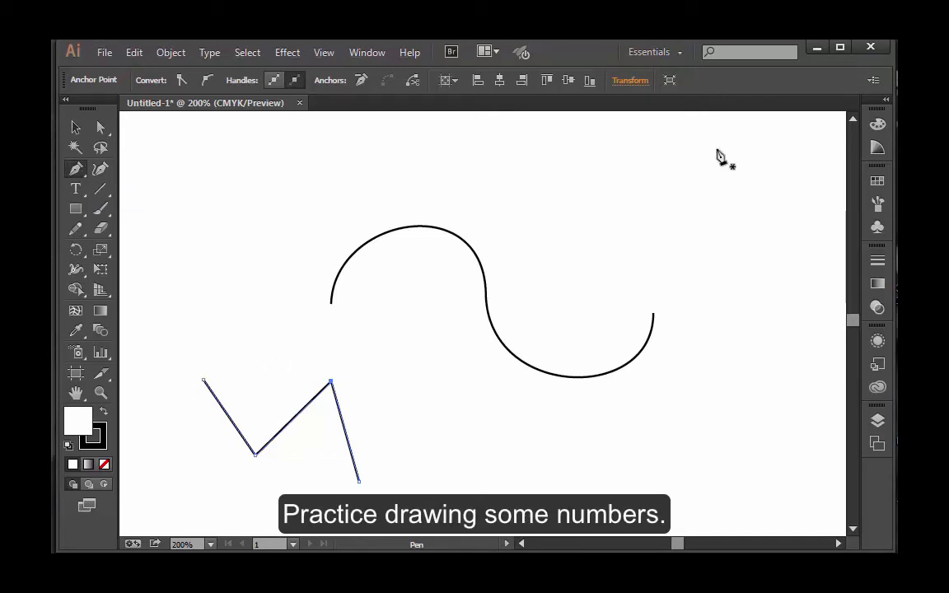
drag(740, 163, 740, 221)
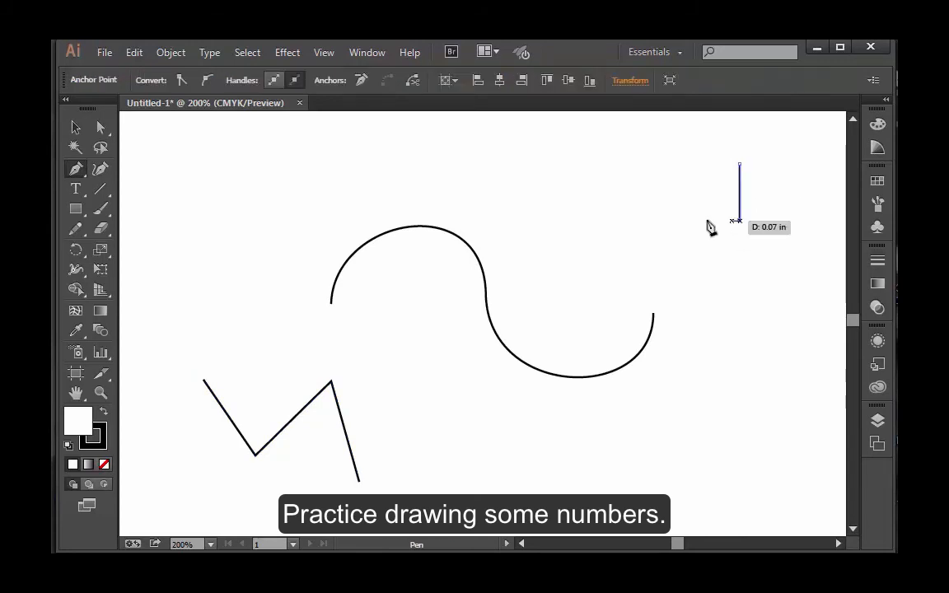
click(630, 221)
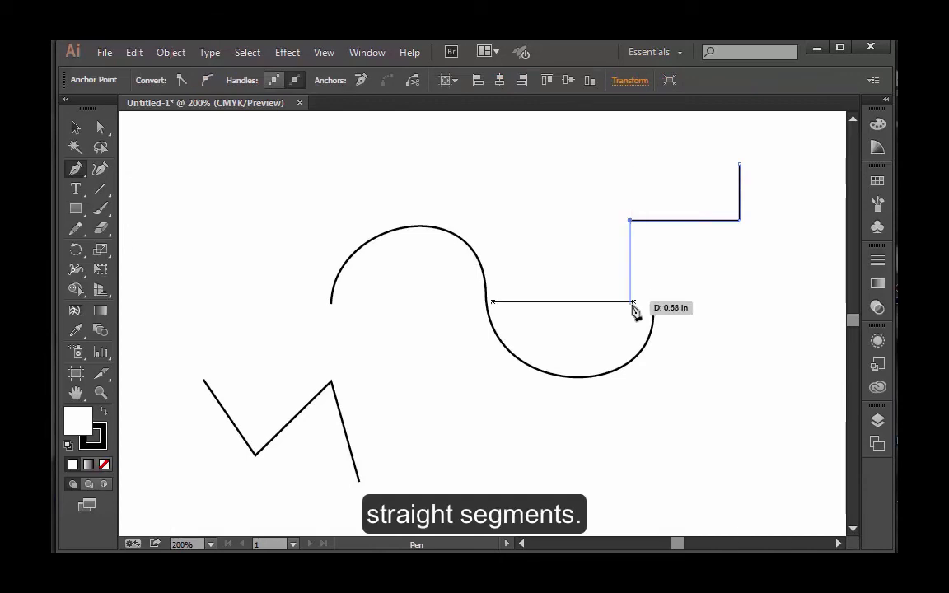
click(630, 309)
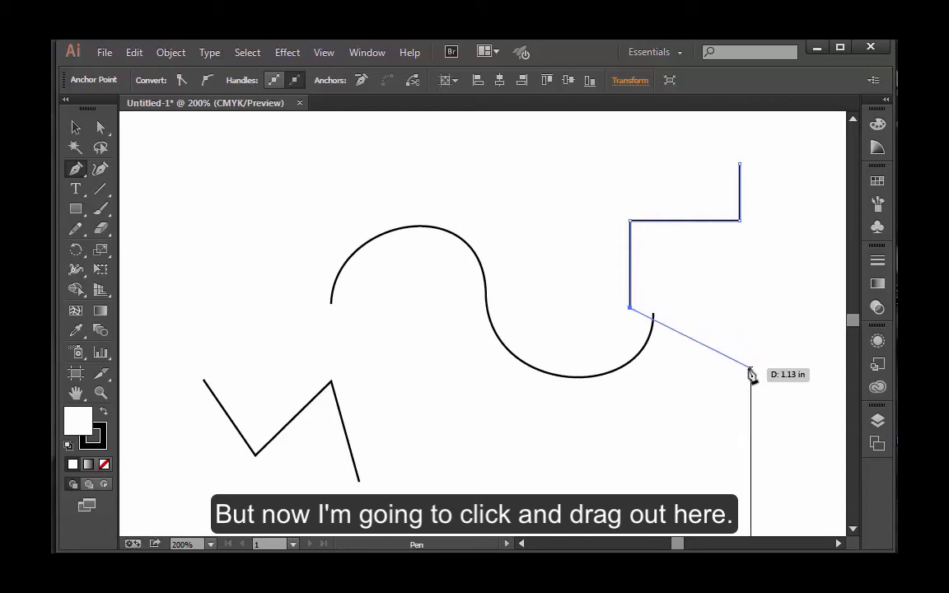
Continue the 5 with a smooth outer bowl curving round to its lower tip, and remove the tip anchor's outgoing handle
drag(751, 368, 755, 456)
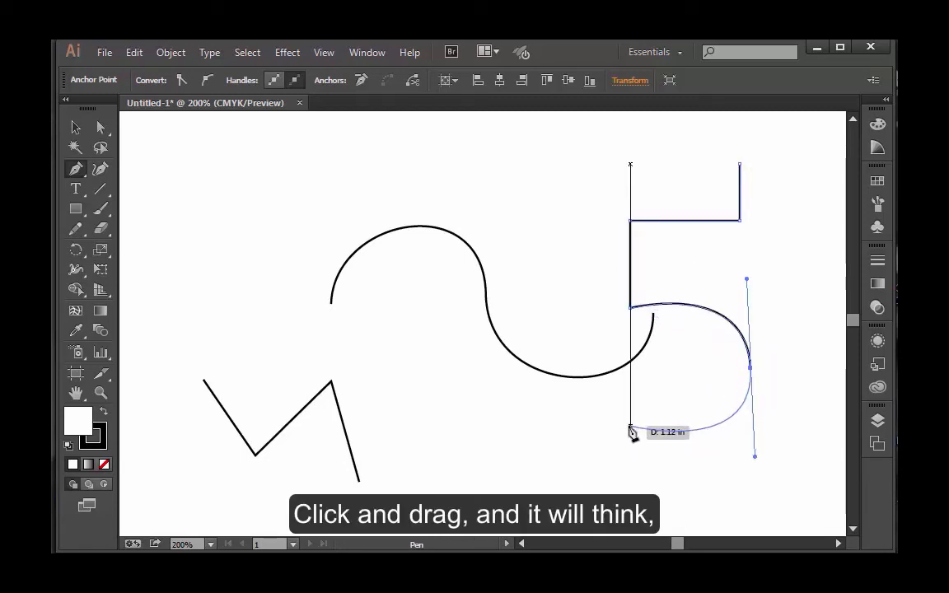
mouse_move(630, 428)
mouse_down()
mouse_move(630, 413)
mouse_move(639, 438)
mouse_move(630, 461)
mouse_move(617, 420)
mouse_move(624, 386)
mouse_up()
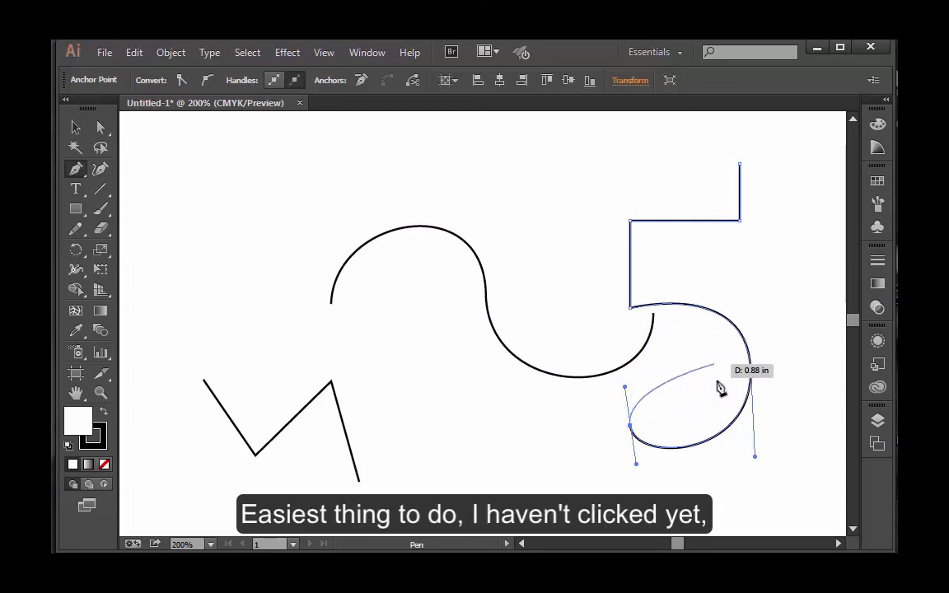
click(631, 427)
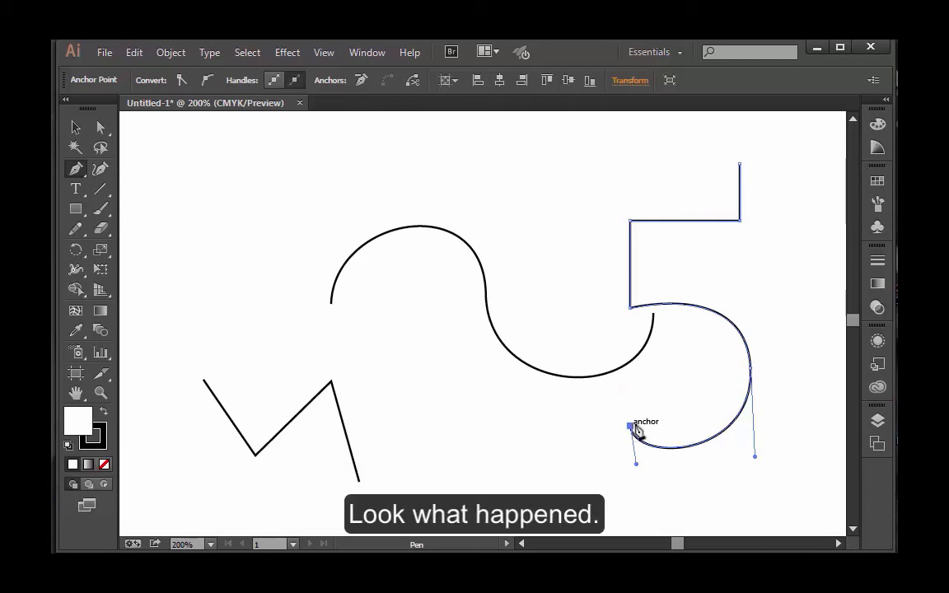
Draw the 5's inner bowl curve and the outer edge of its stem, and close the path at its starting point
drag(633, 392, 709, 424)
click(669, 423)
drag(716, 377, 719, 330)
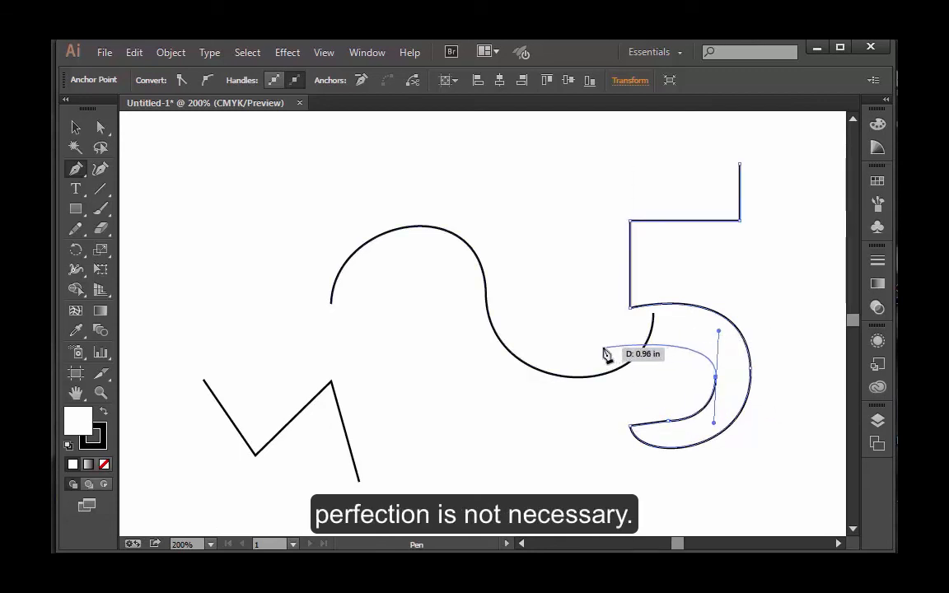
click(606, 345)
drag(612, 339, 607, 168)
click(740, 164)
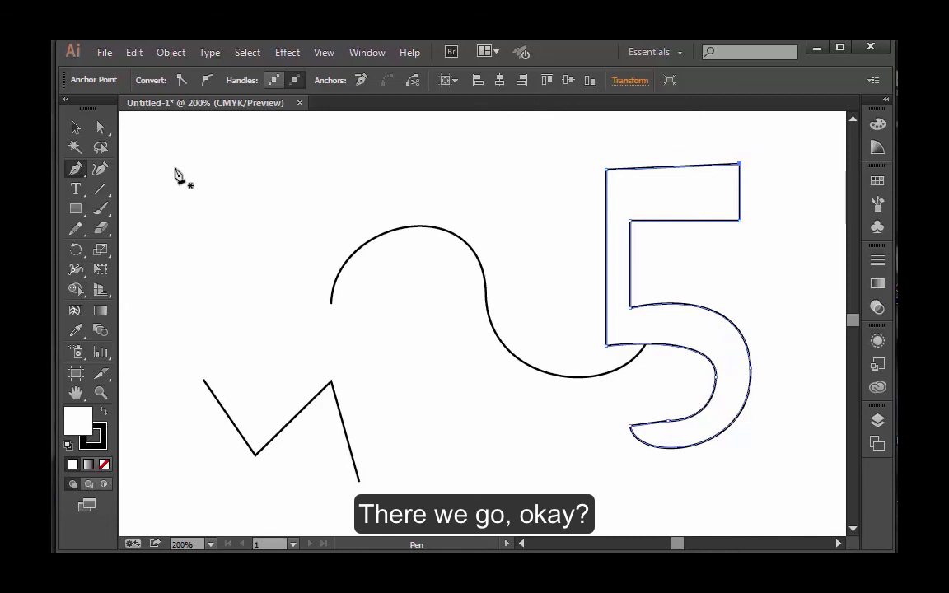
Move the 5's lower tip left and up with its neighbouring anchor using Direct Selection, and lengthen the outer bowl's handles downward
click(101, 127)
drag(632, 428, 606, 423)
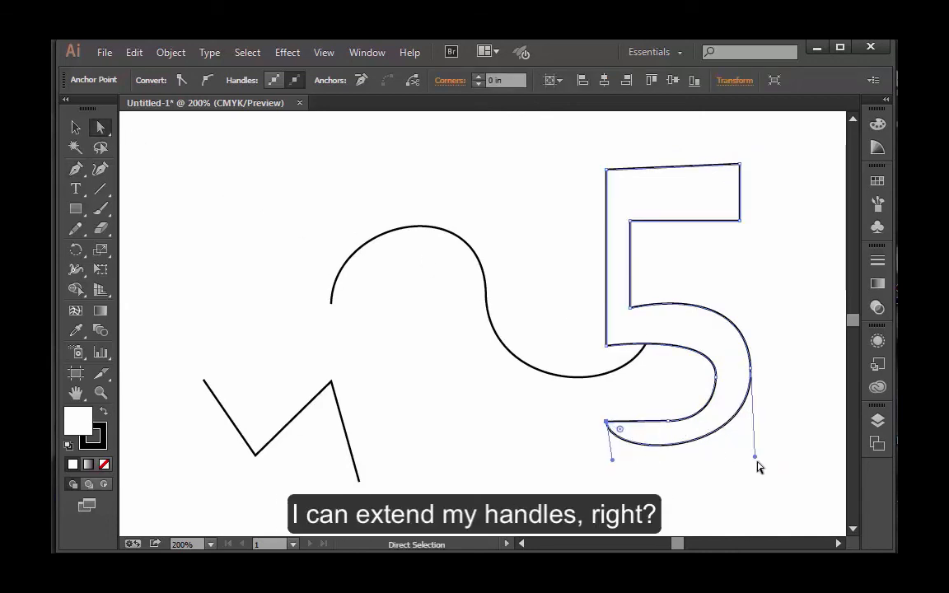
drag(755, 458, 753, 481)
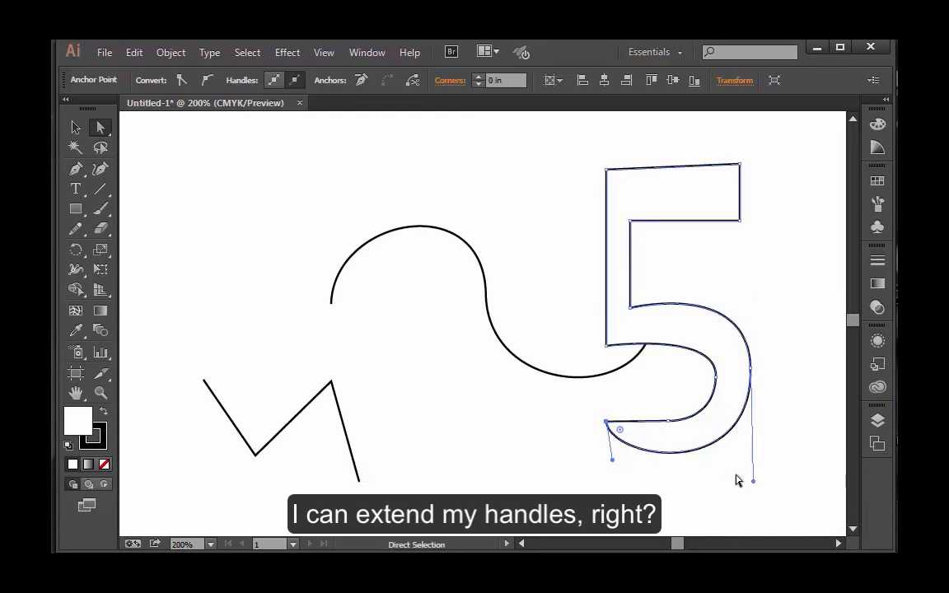
drag(669, 424, 607, 394)
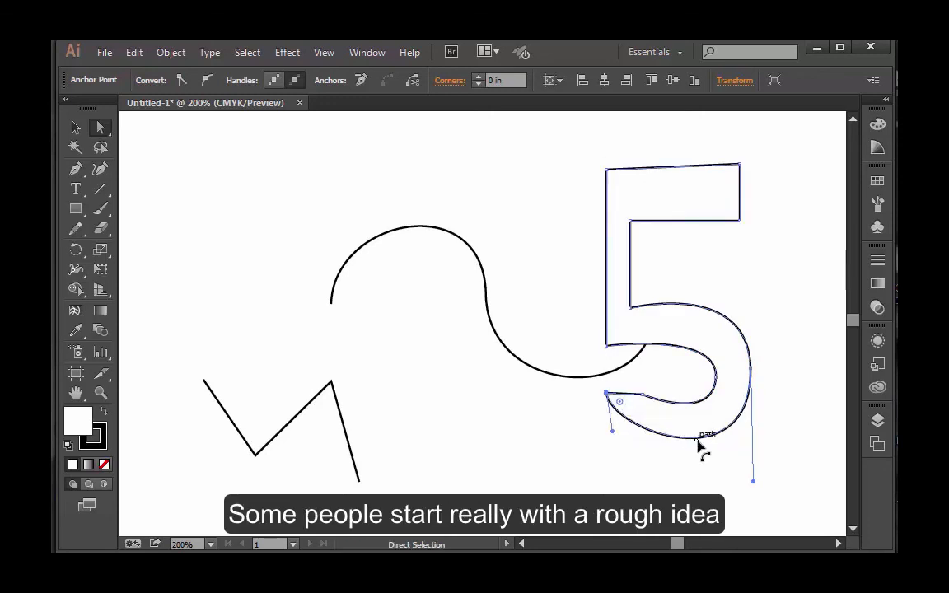
drag(612, 432, 612, 468)
Lengthen the lower handle of the 5's inner bowl anchor, shift that anchor slightly up and left, and deselect the path
click(715, 379)
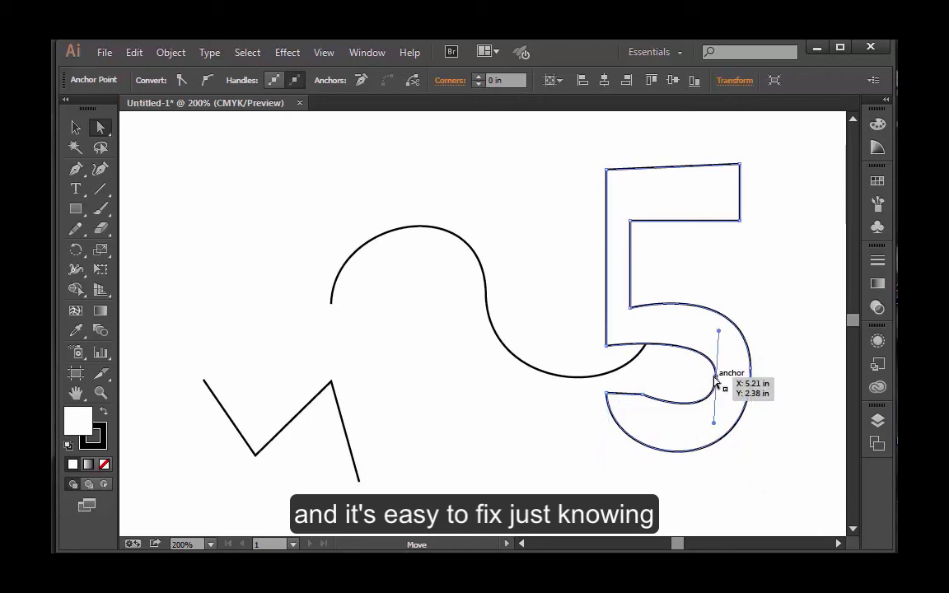
drag(714, 429, 714, 438)
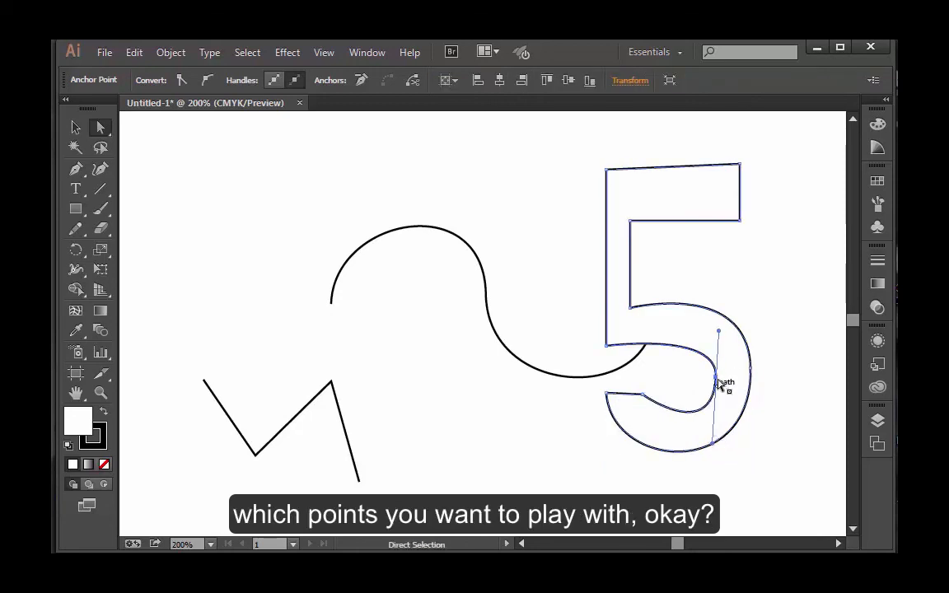
drag(716, 377, 710, 372)
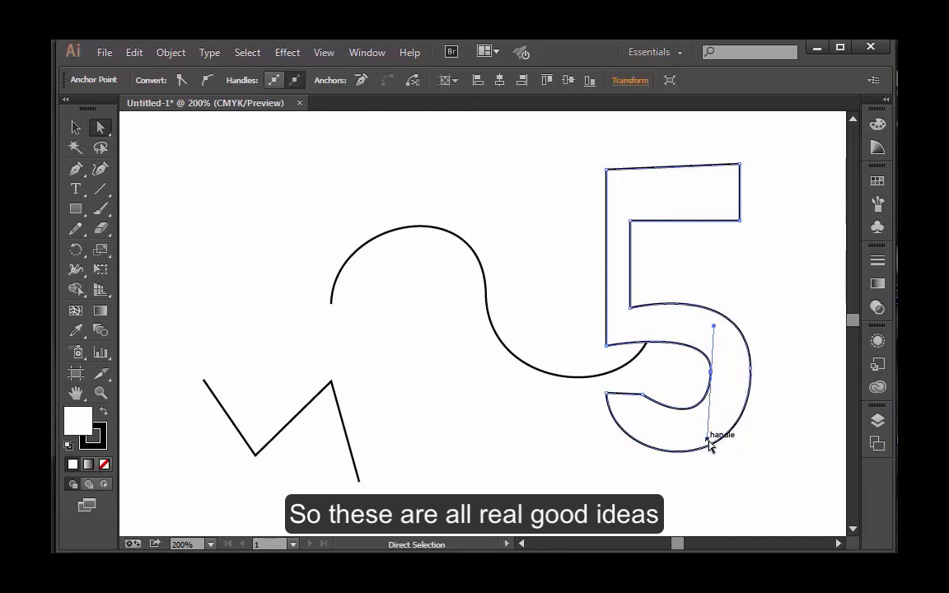
drag(712, 442, 720, 438)
click(738, 472)
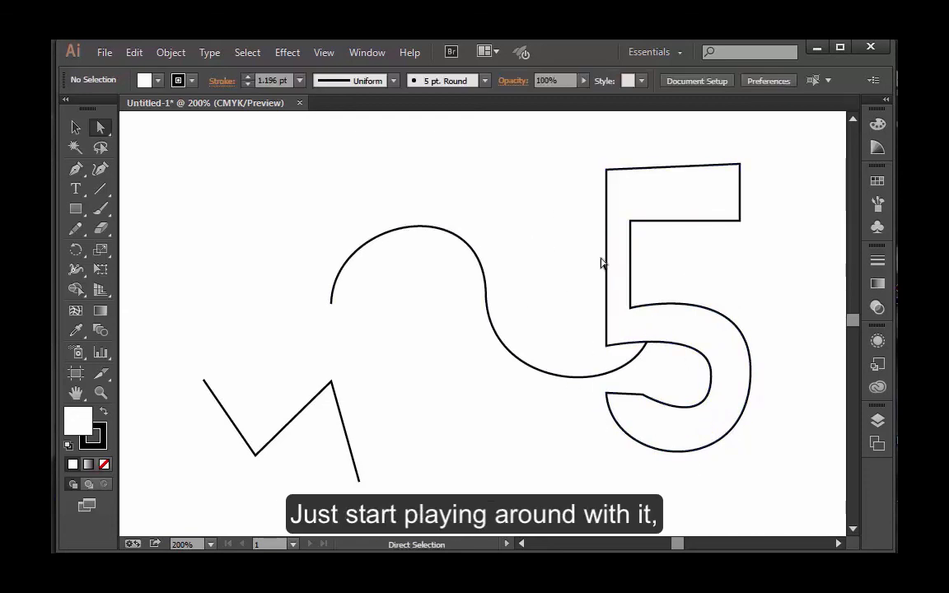
click(75, 169)
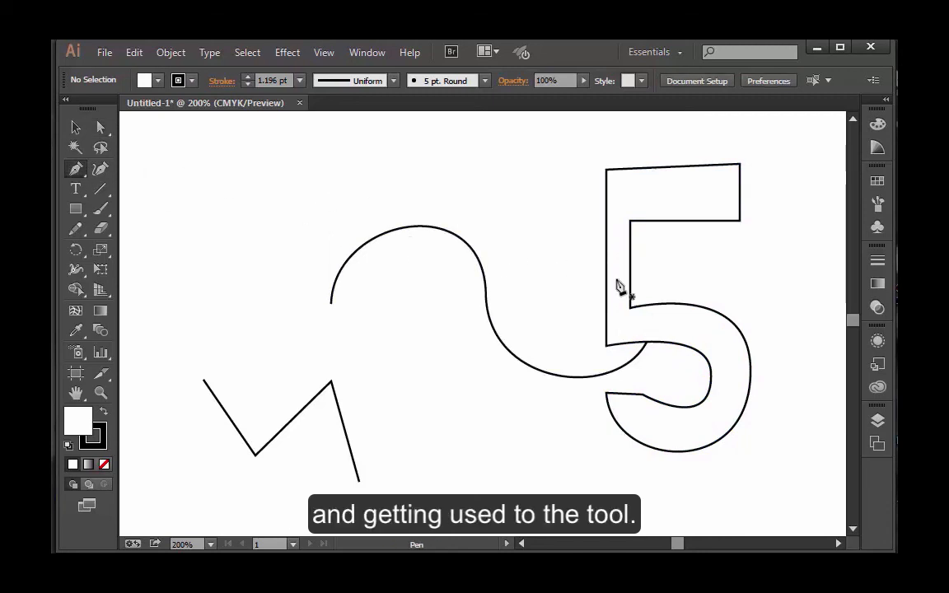